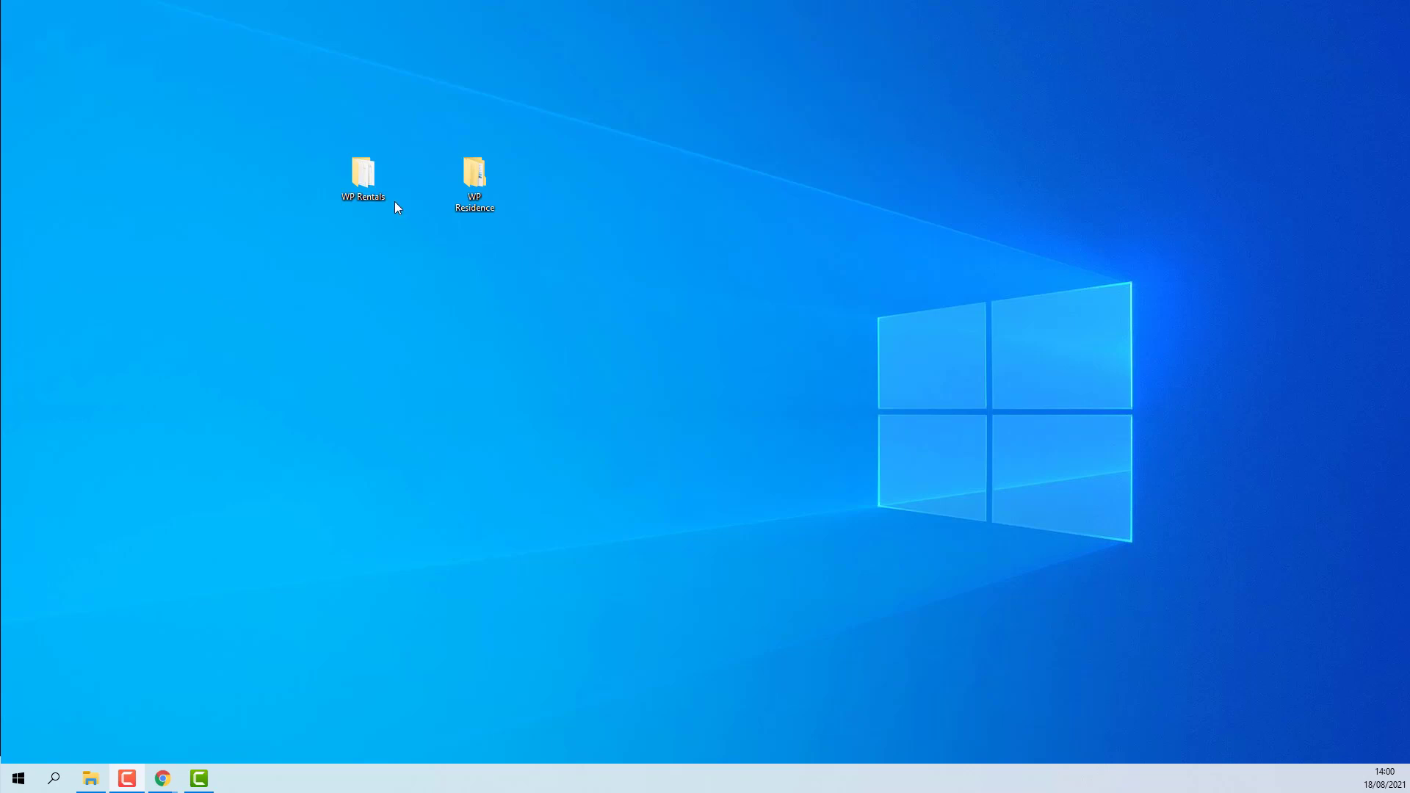
Extract the WPResidence theme pack zip inside the maximized WP Residence folder.
double_click(463, 191)
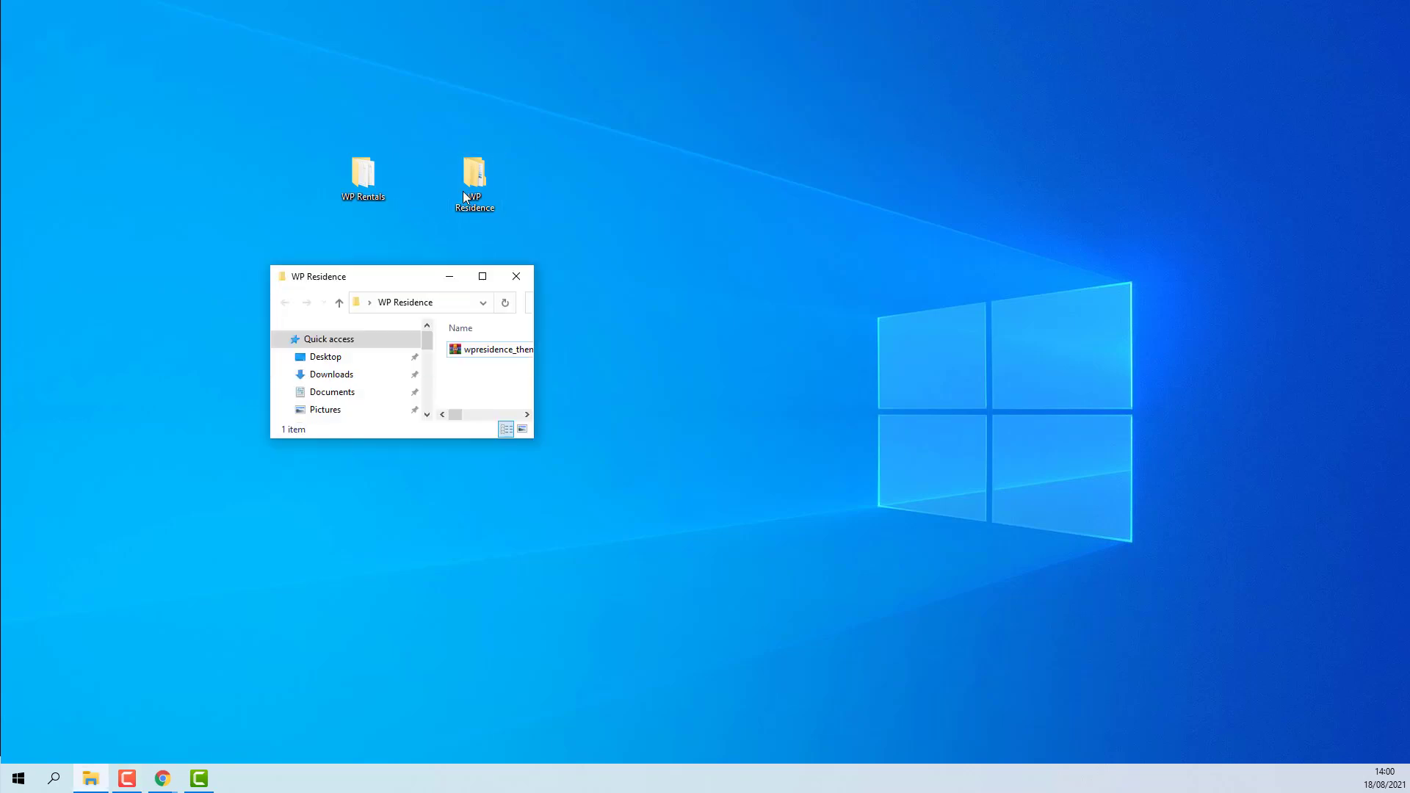
left_click(482, 276)
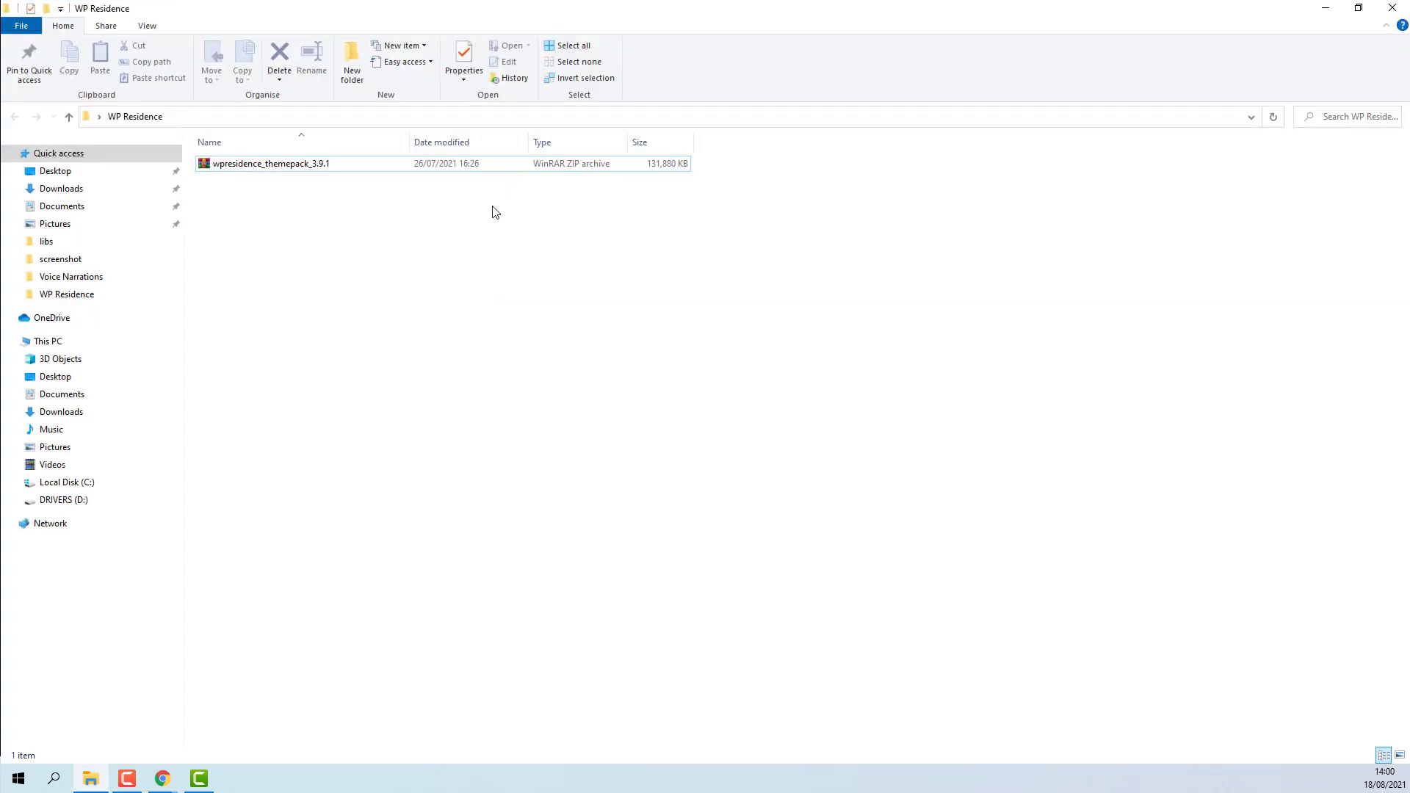
mouse_move(88, 331)
left_click(203, 169)
left_click(222, 166)
right_click(221, 166)
left_click(282, 239)
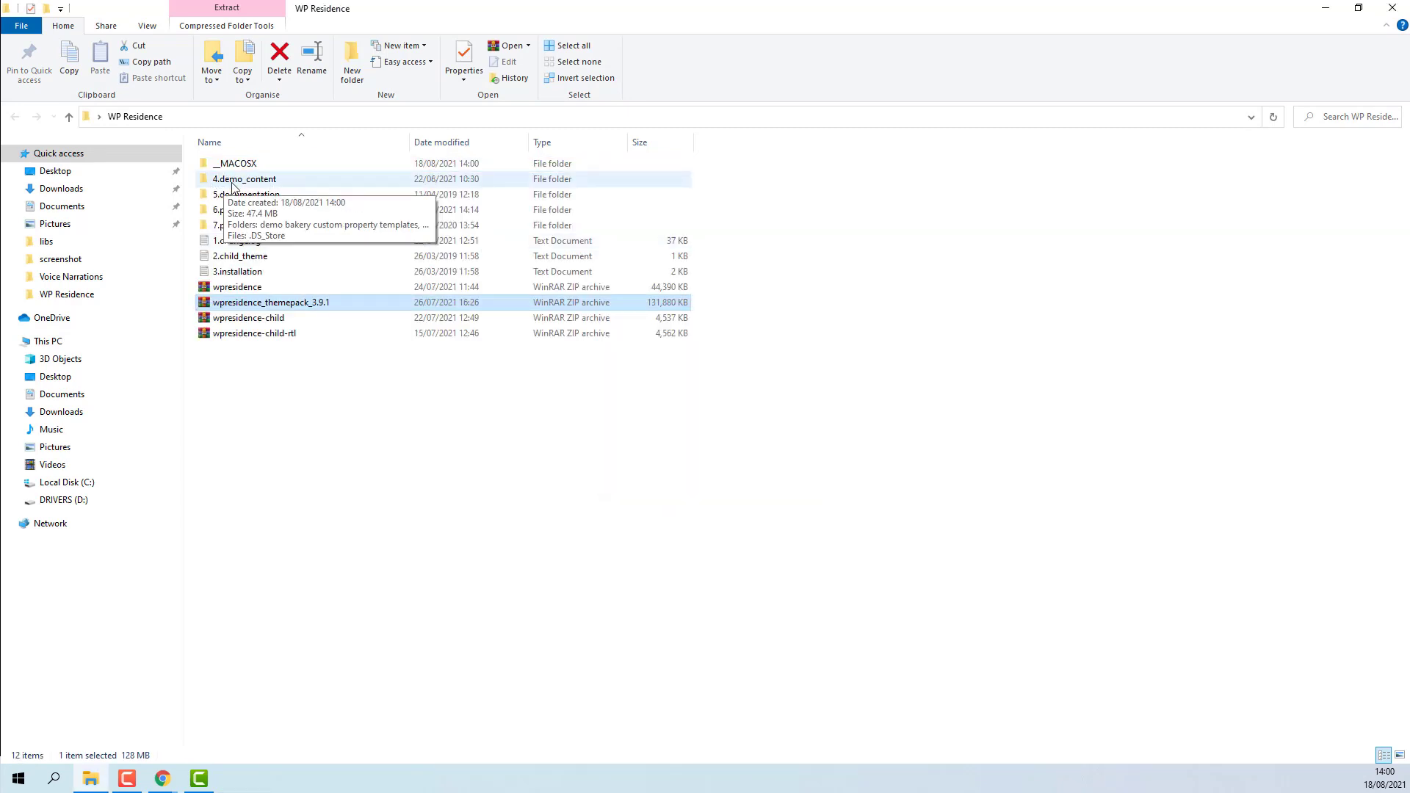
Locate the elementor property page templates folder inside 4.demo_content.
double_click(274, 180)
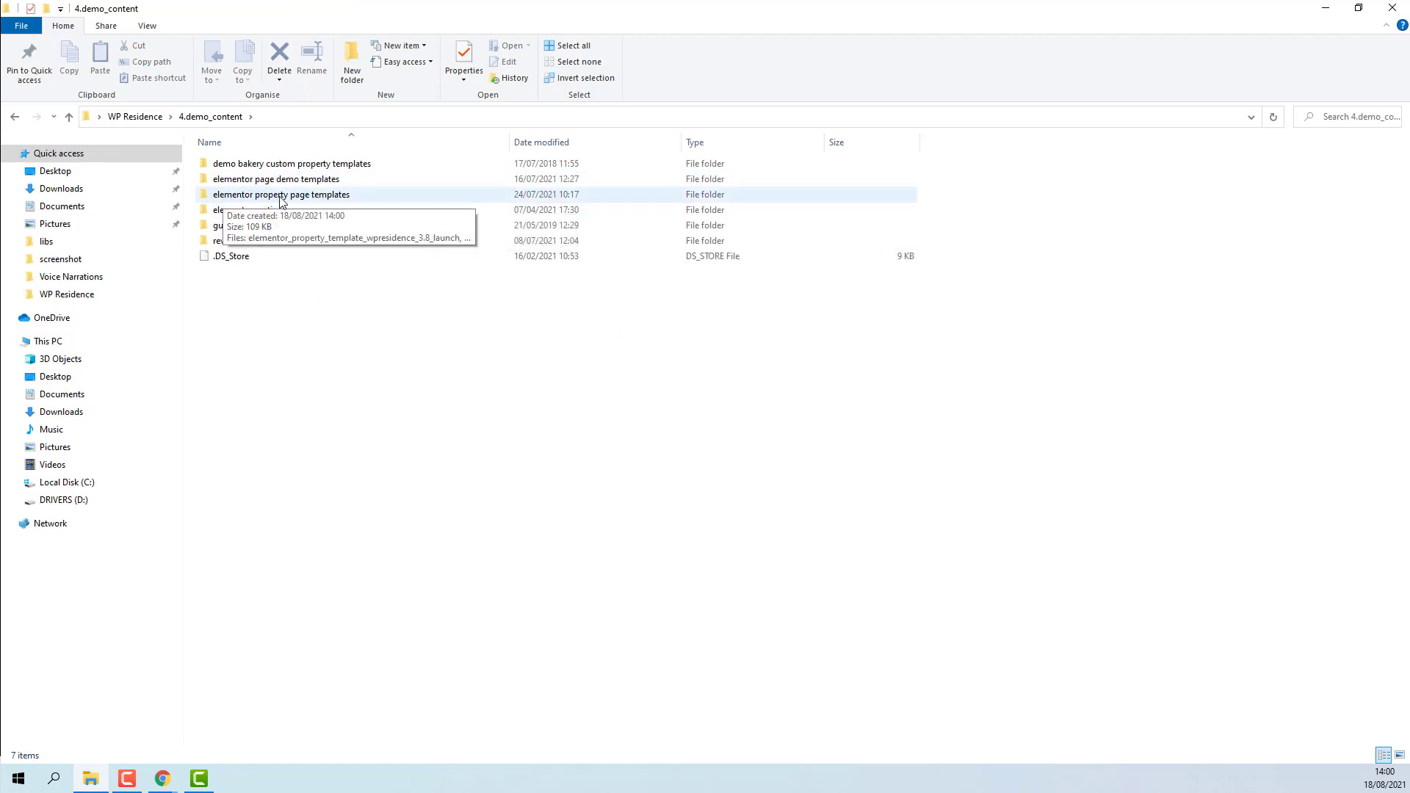
double_click(332, 195)
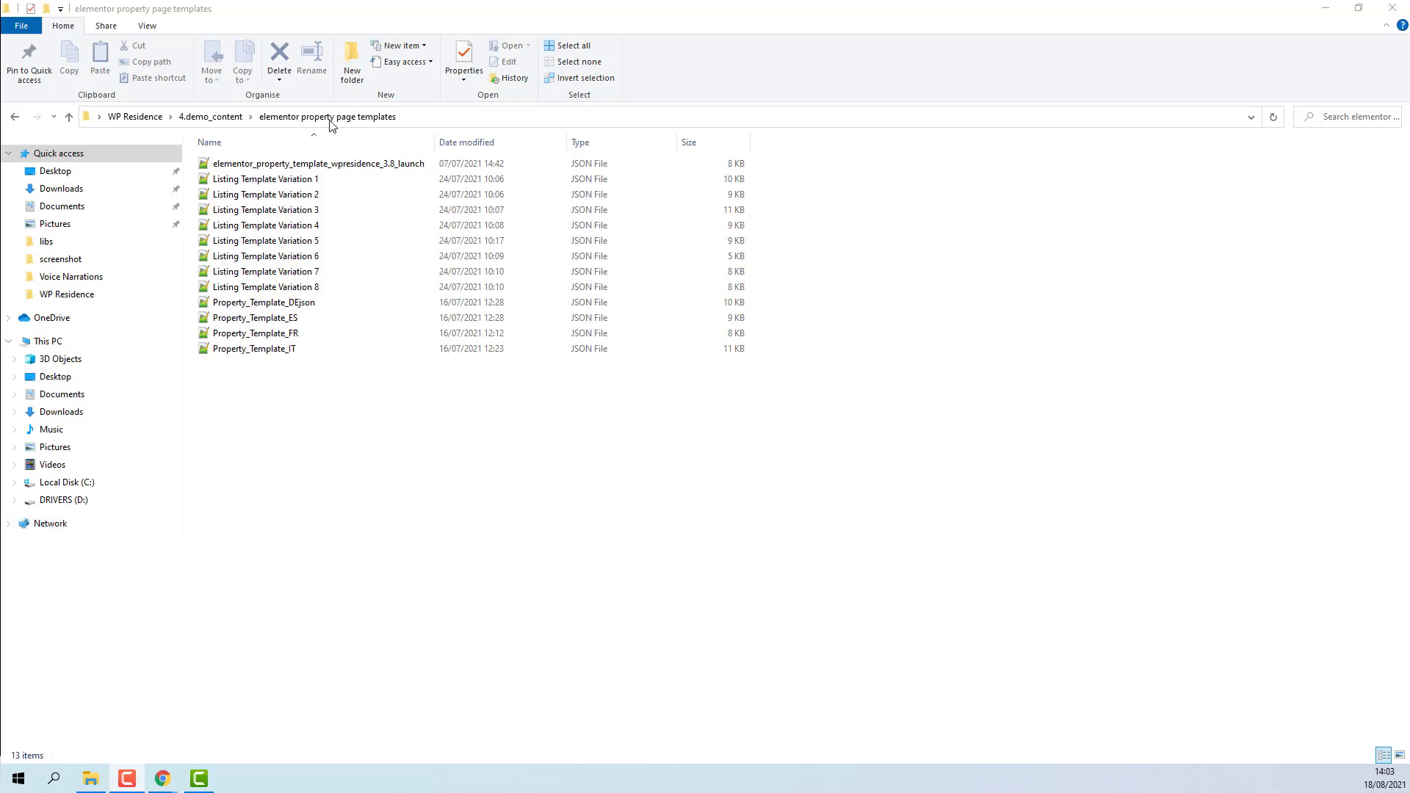
left_click(209, 117)
left_click(237, 164)
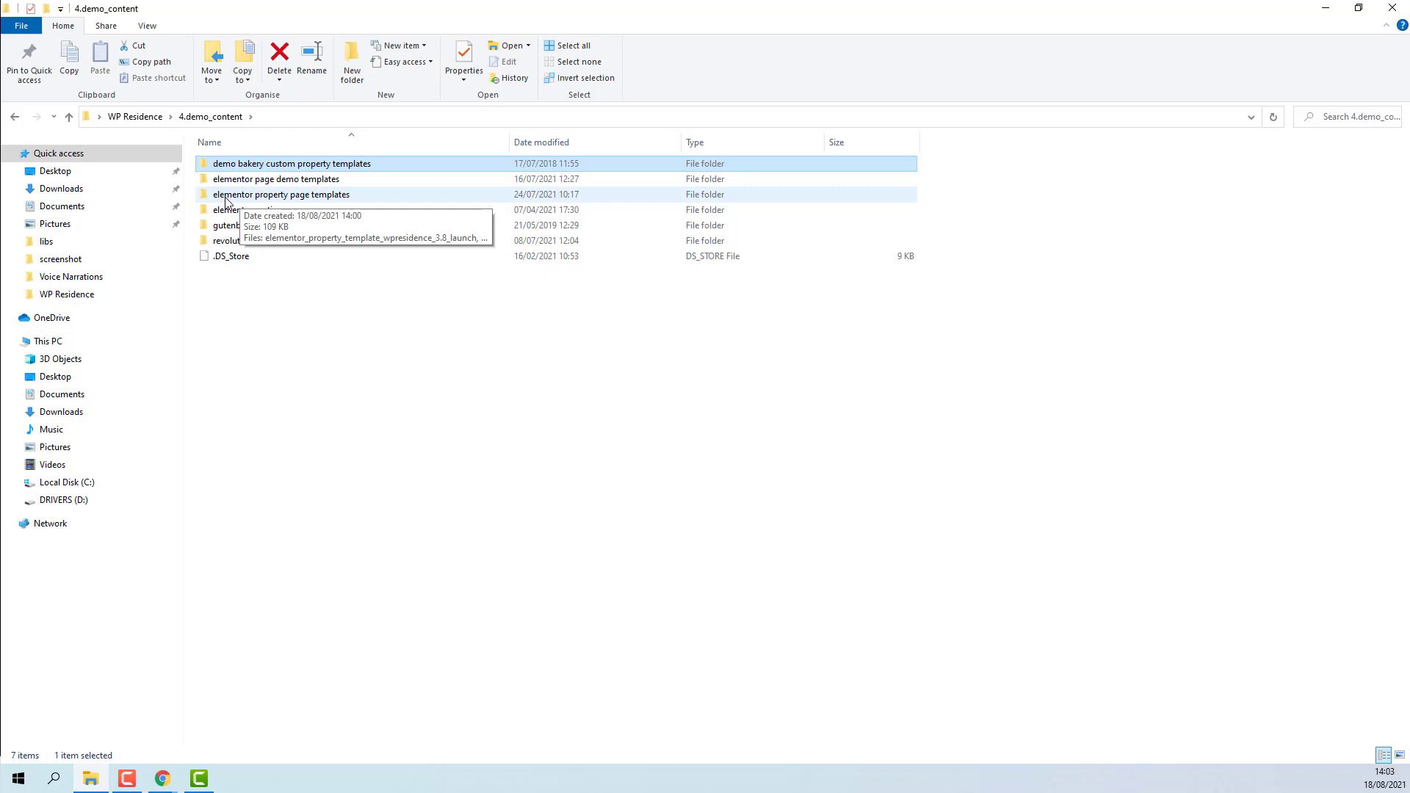
left_click(227, 202)
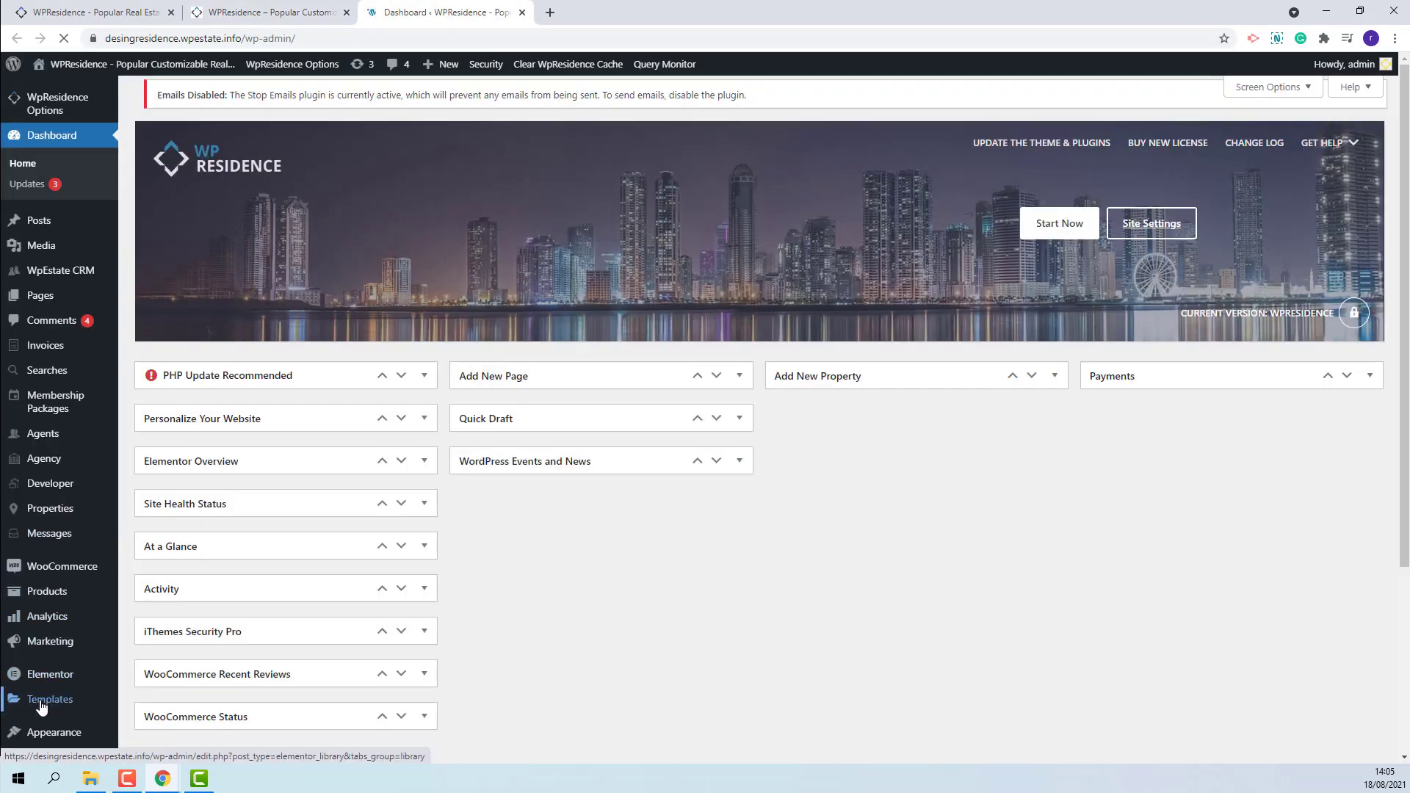
mouse_move(50, 700)
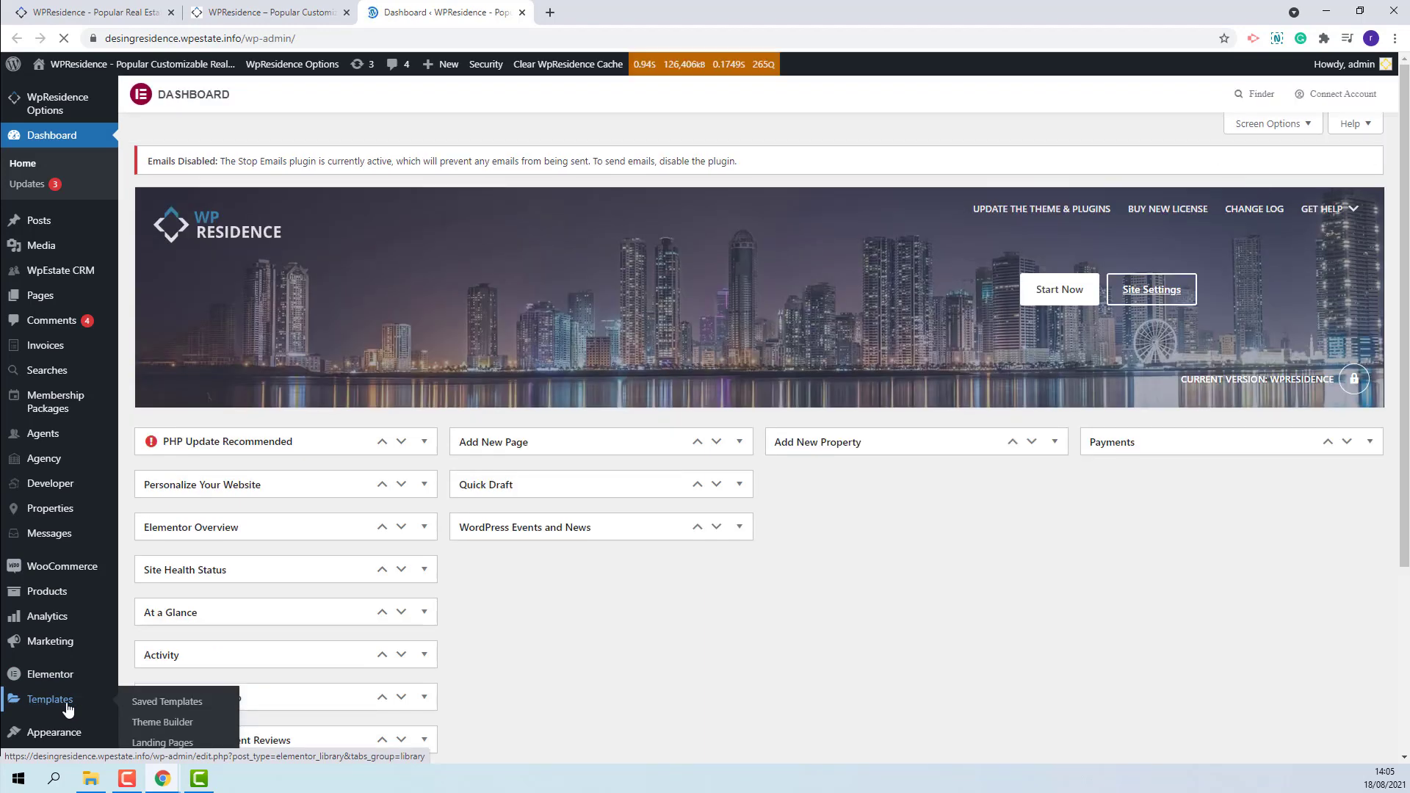
Import 'Listing Template Variation 1.json' into Elementor Saved Templates.
left_click(67, 705)
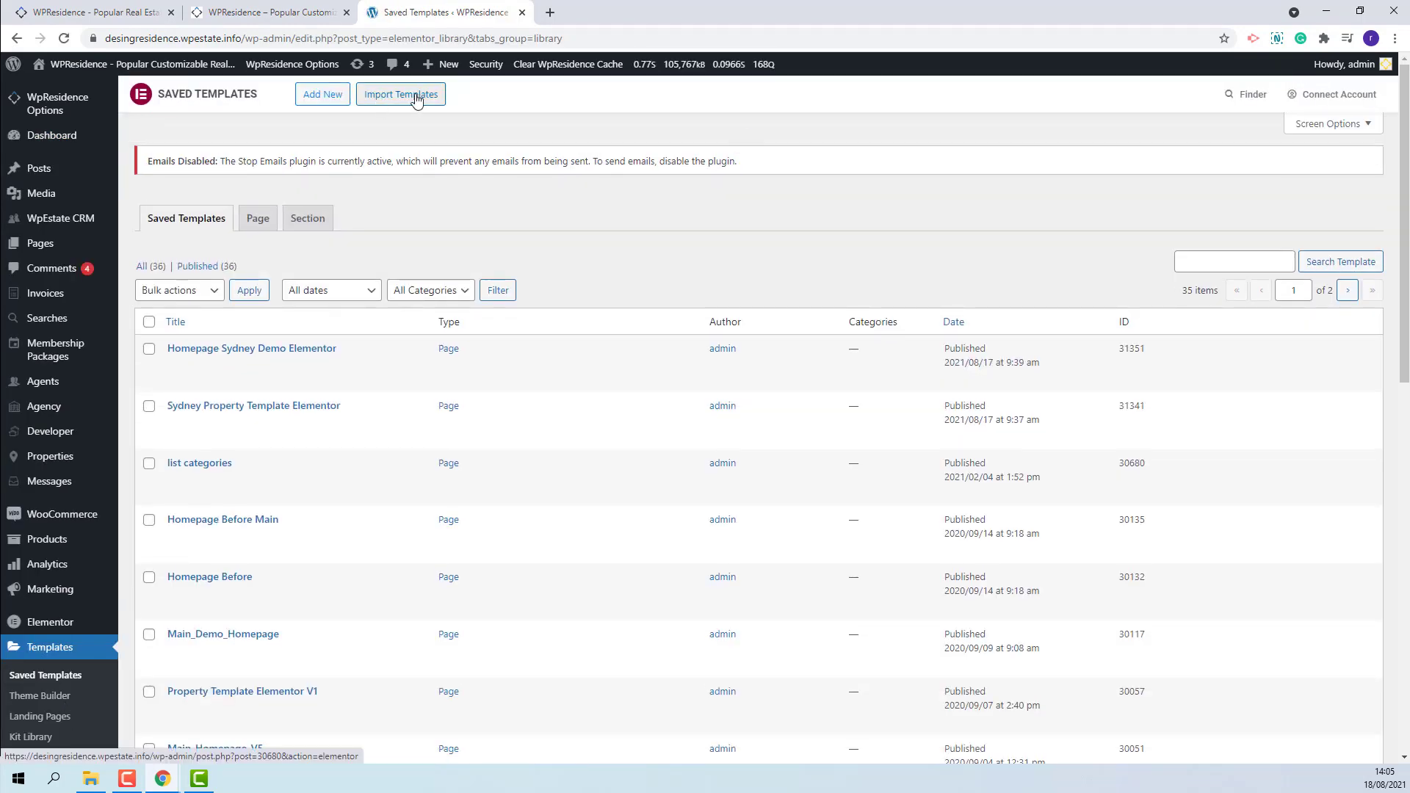
left_click(417, 102)
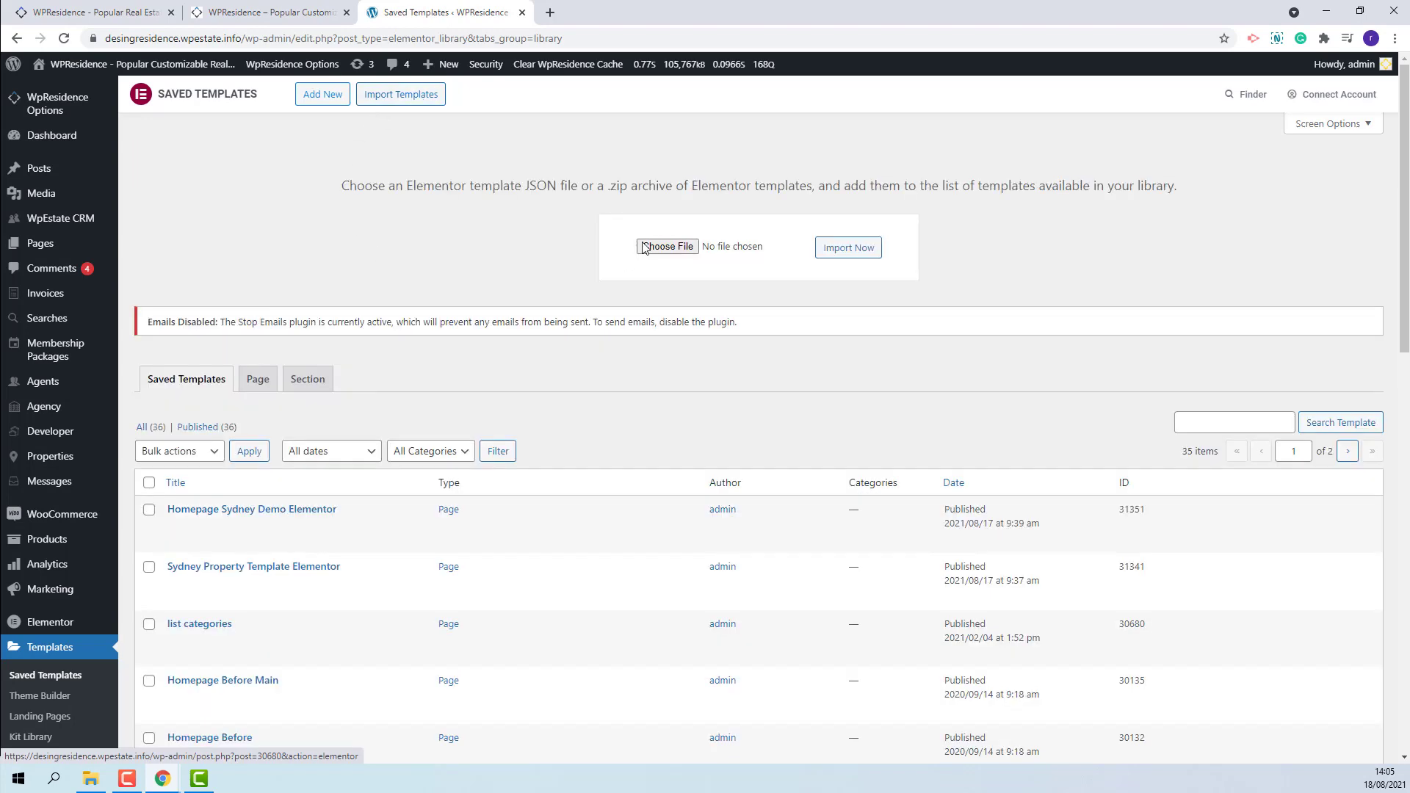
left_click(665, 249)
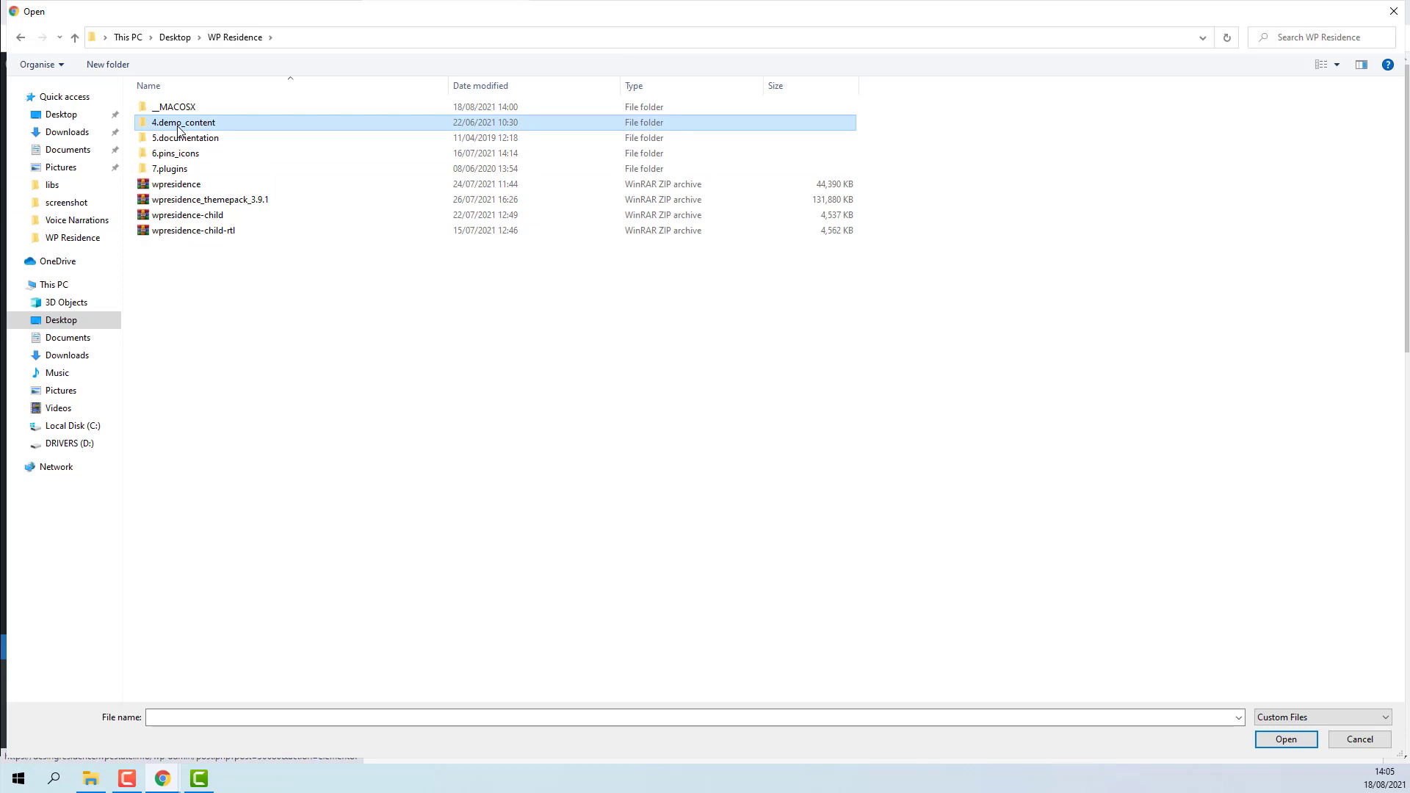
double_click(179, 123)
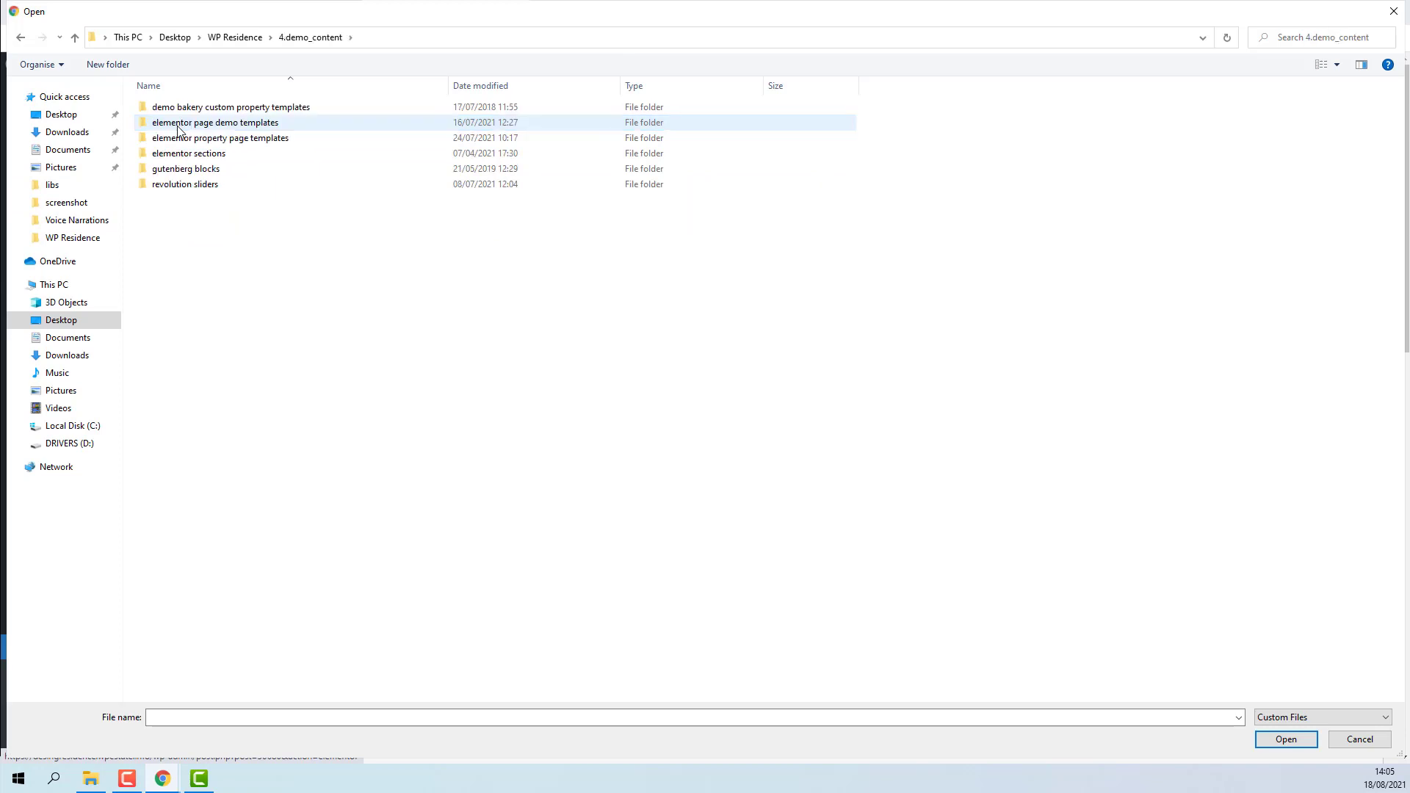
left_click(184, 140)
double_click(184, 139)
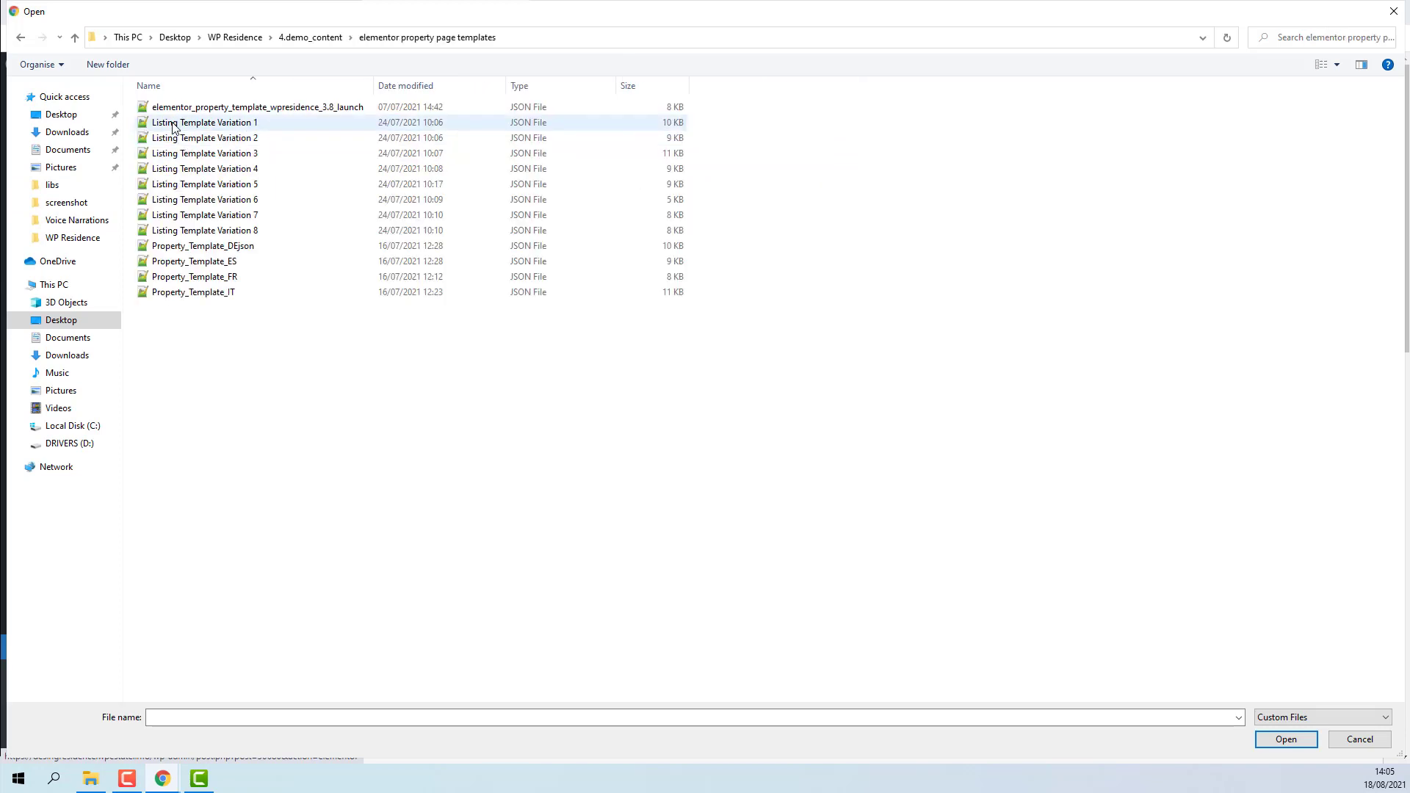
left_click(173, 128)
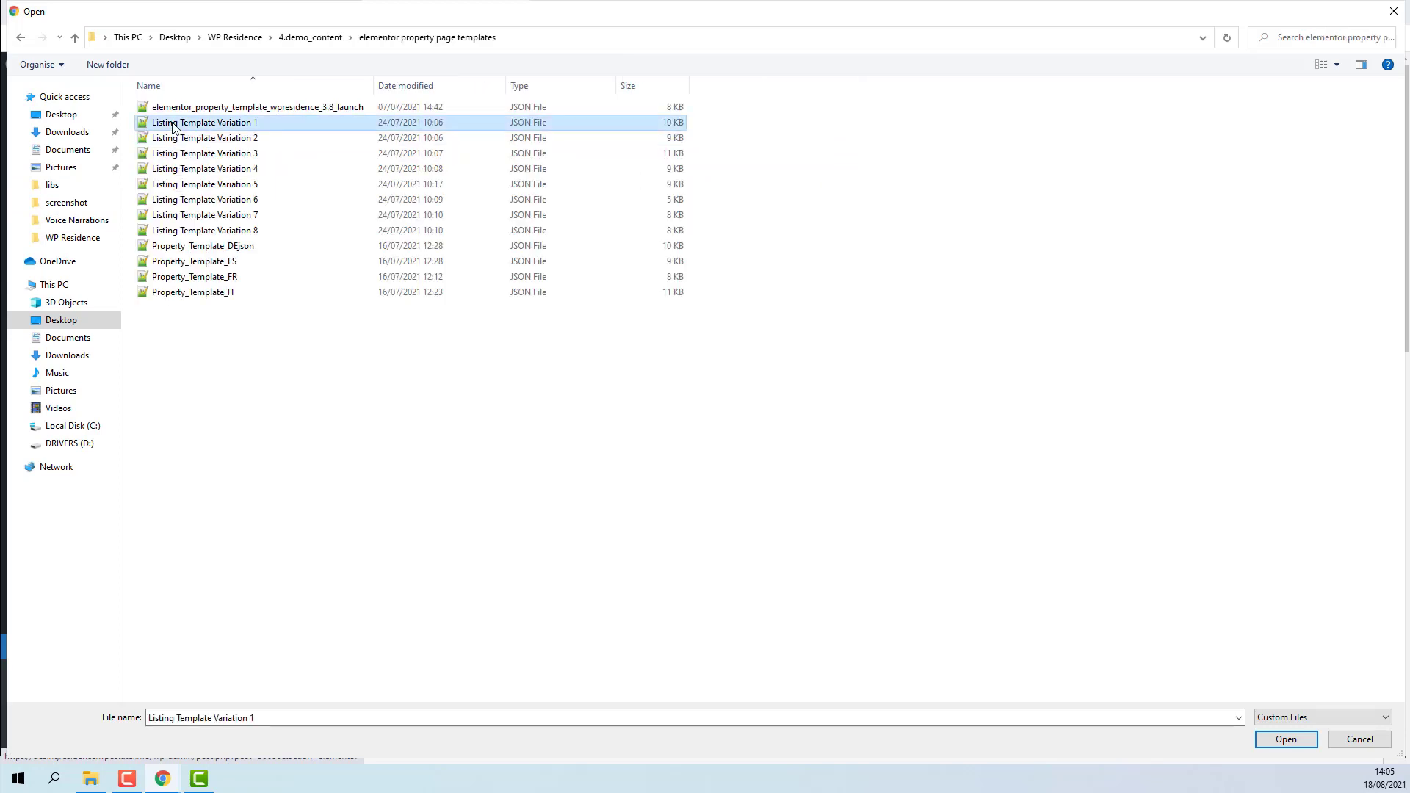
left_click(1273, 741)
left_click(870, 249)
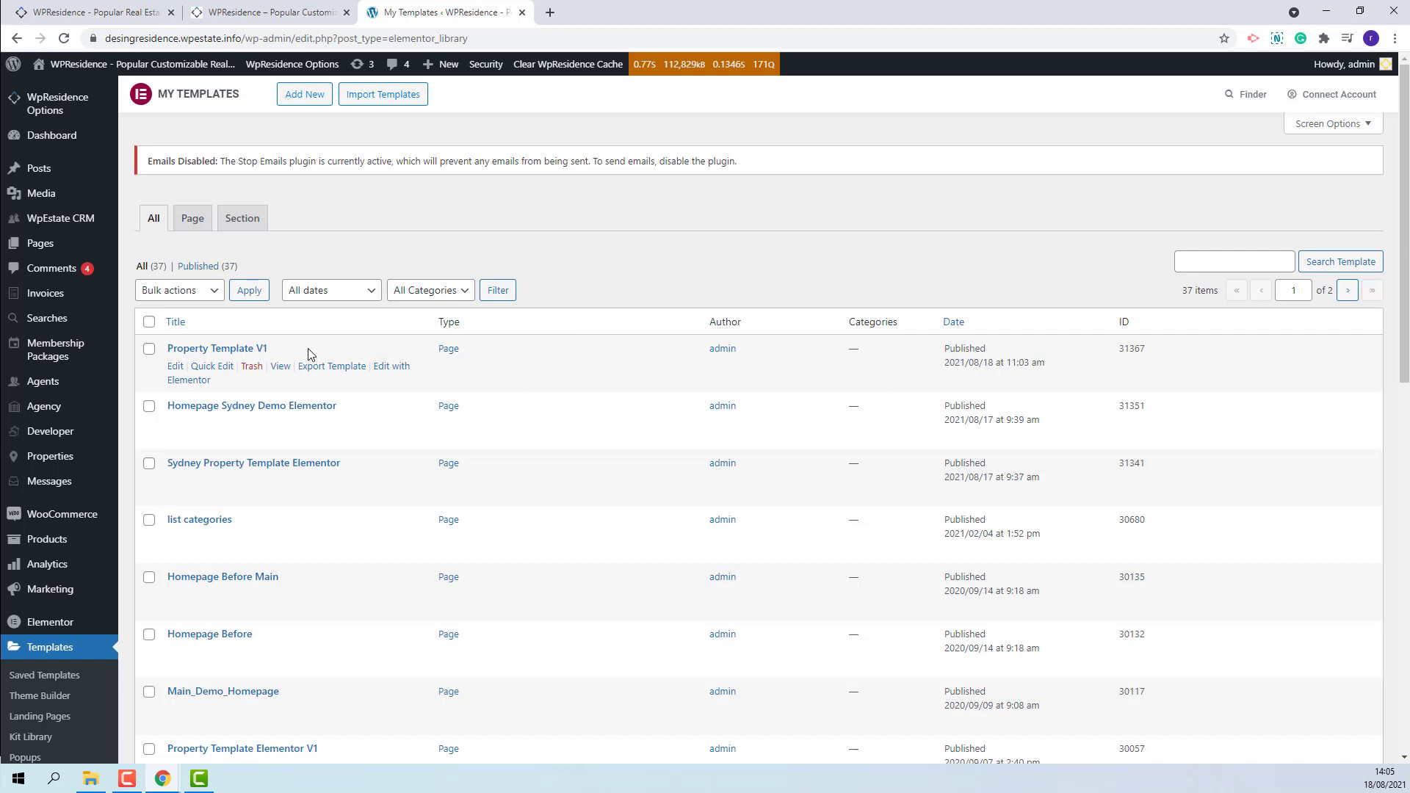
Create a new page using the Property page template.
left_click(36, 247)
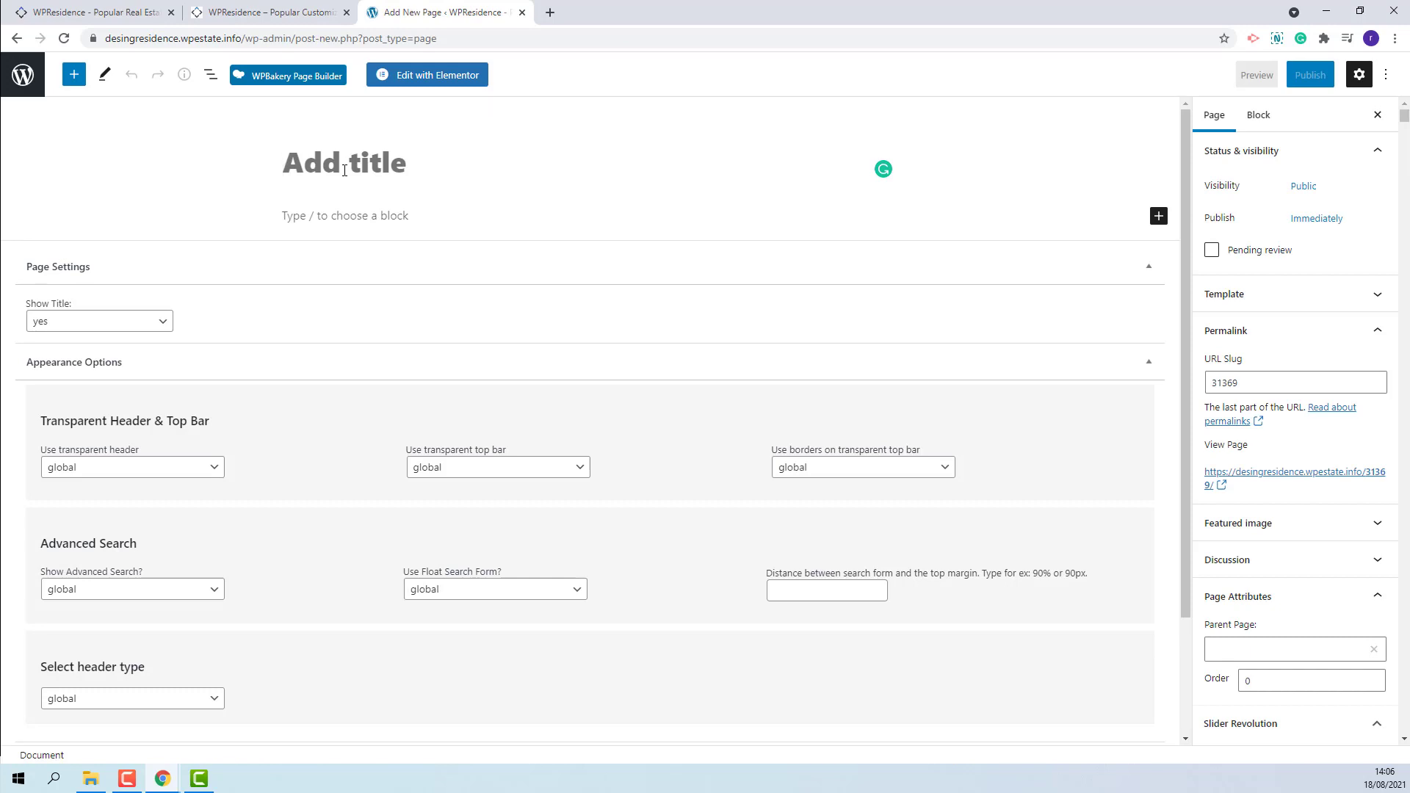
type("Property custom V")
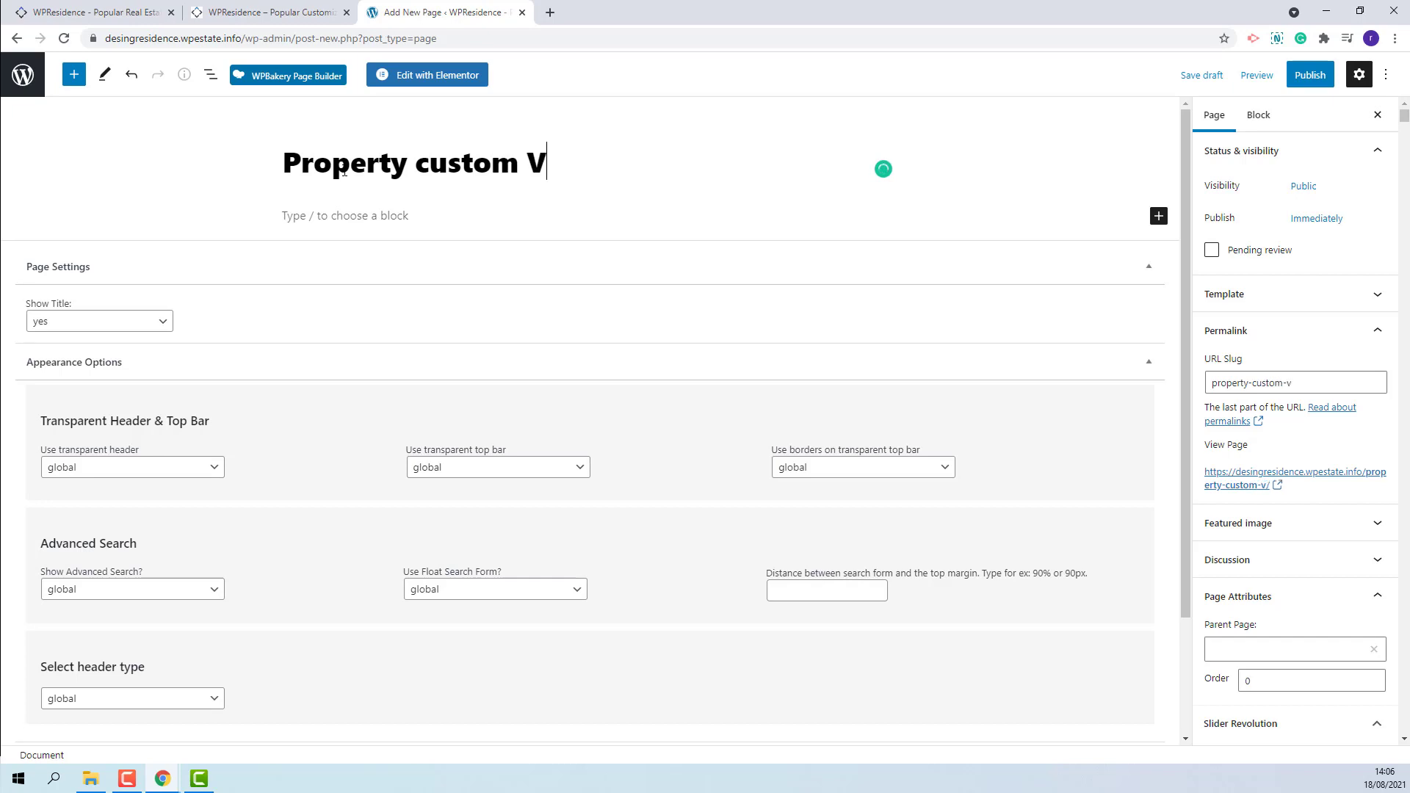
type("1")
left_click(1233, 295)
left_click(1249, 327)
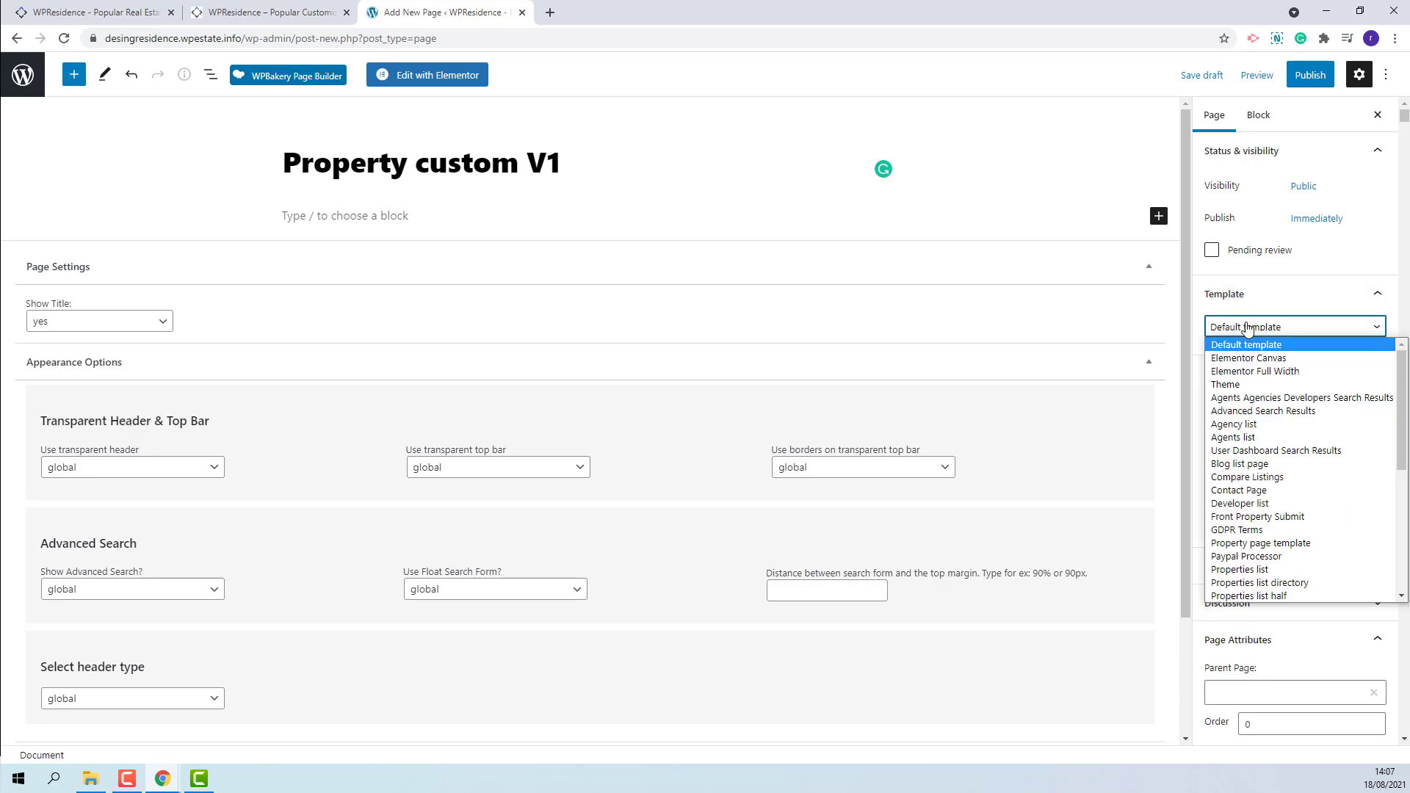
left_click(1275, 547)
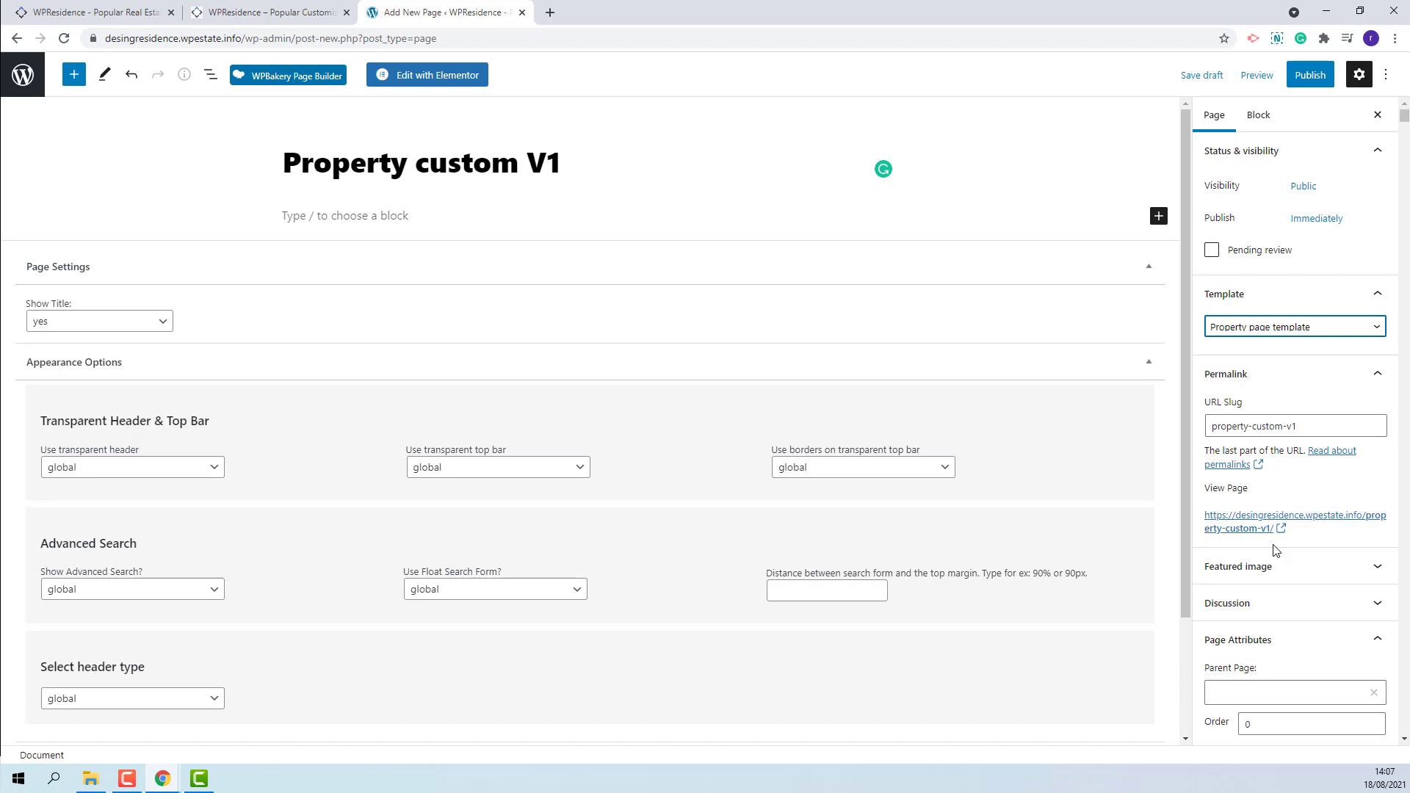
scroll(108, 592, "down", 2)
Set the page sidebar to none and publish the page.
left_click(99, 667)
left_click(88, 717)
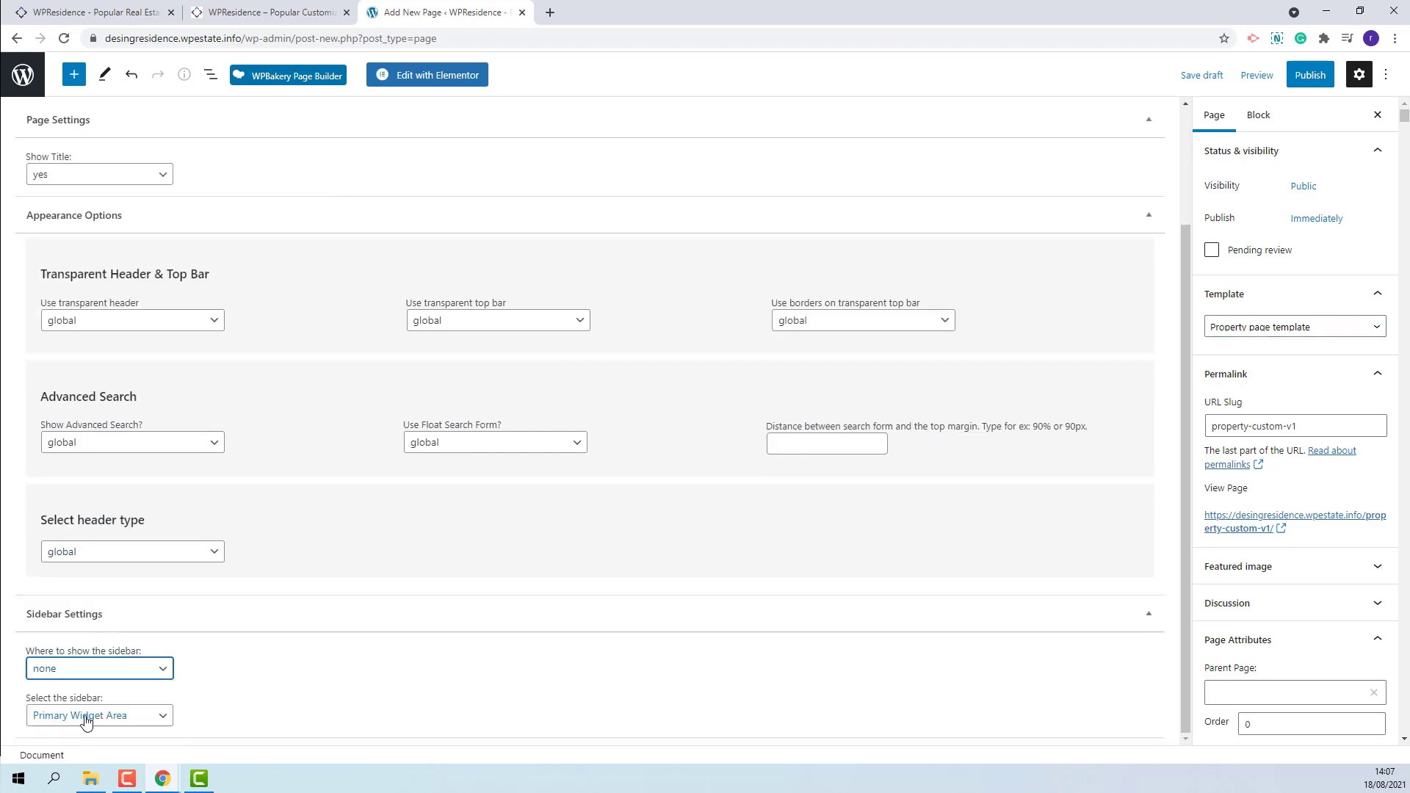
left_click(1312, 77)
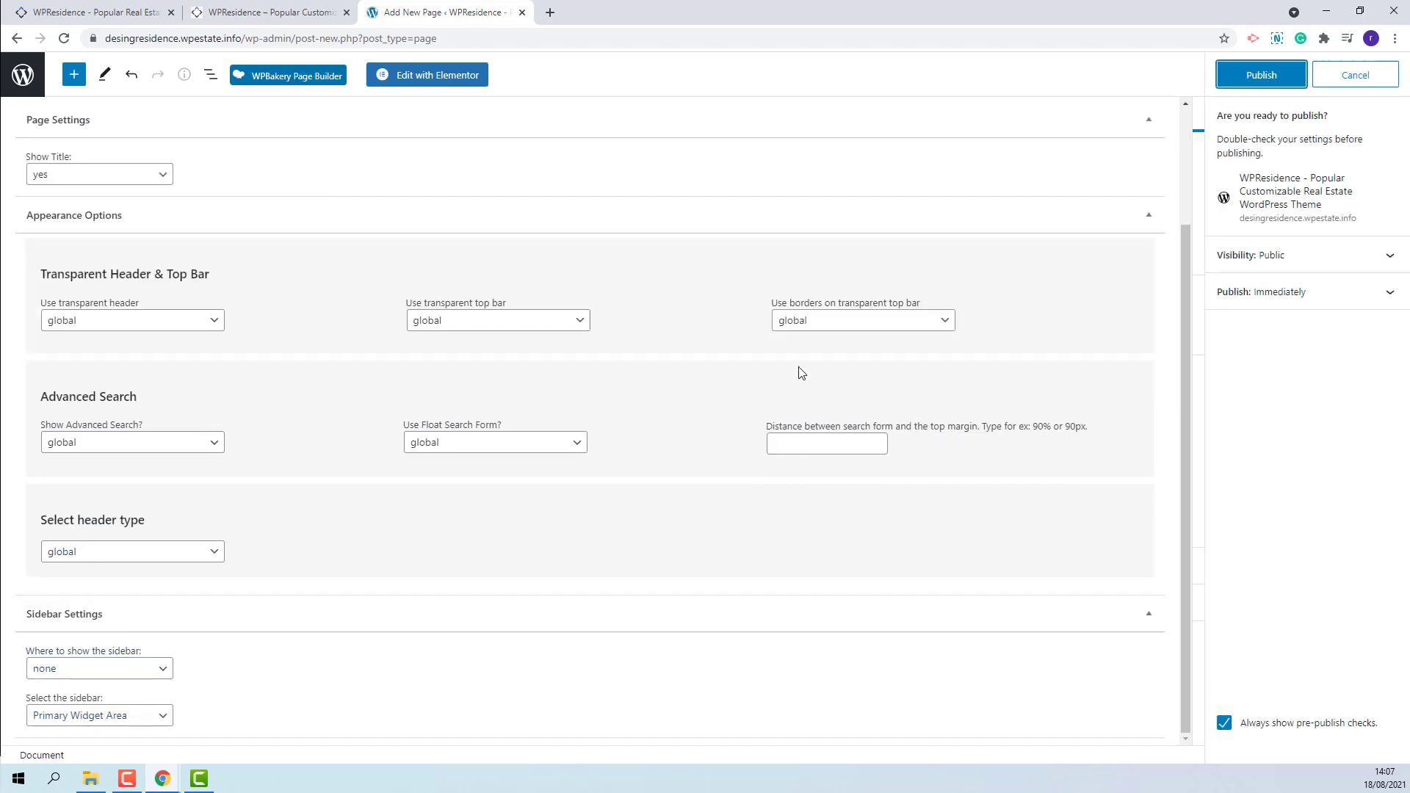
left_click(1230, 75)
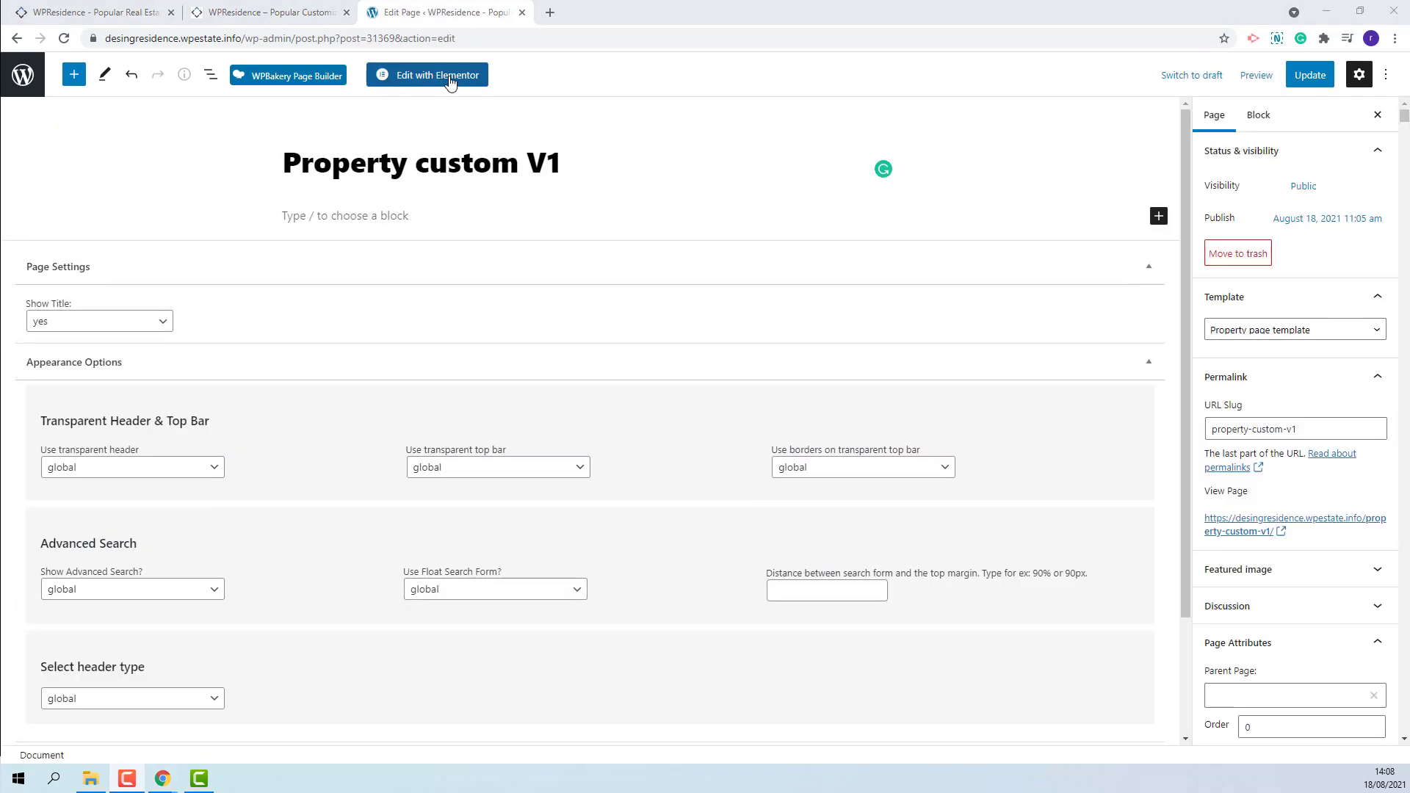
Edit the page in Elementor and insert Property Template V1 from My Templates.
left_click(444, 83)
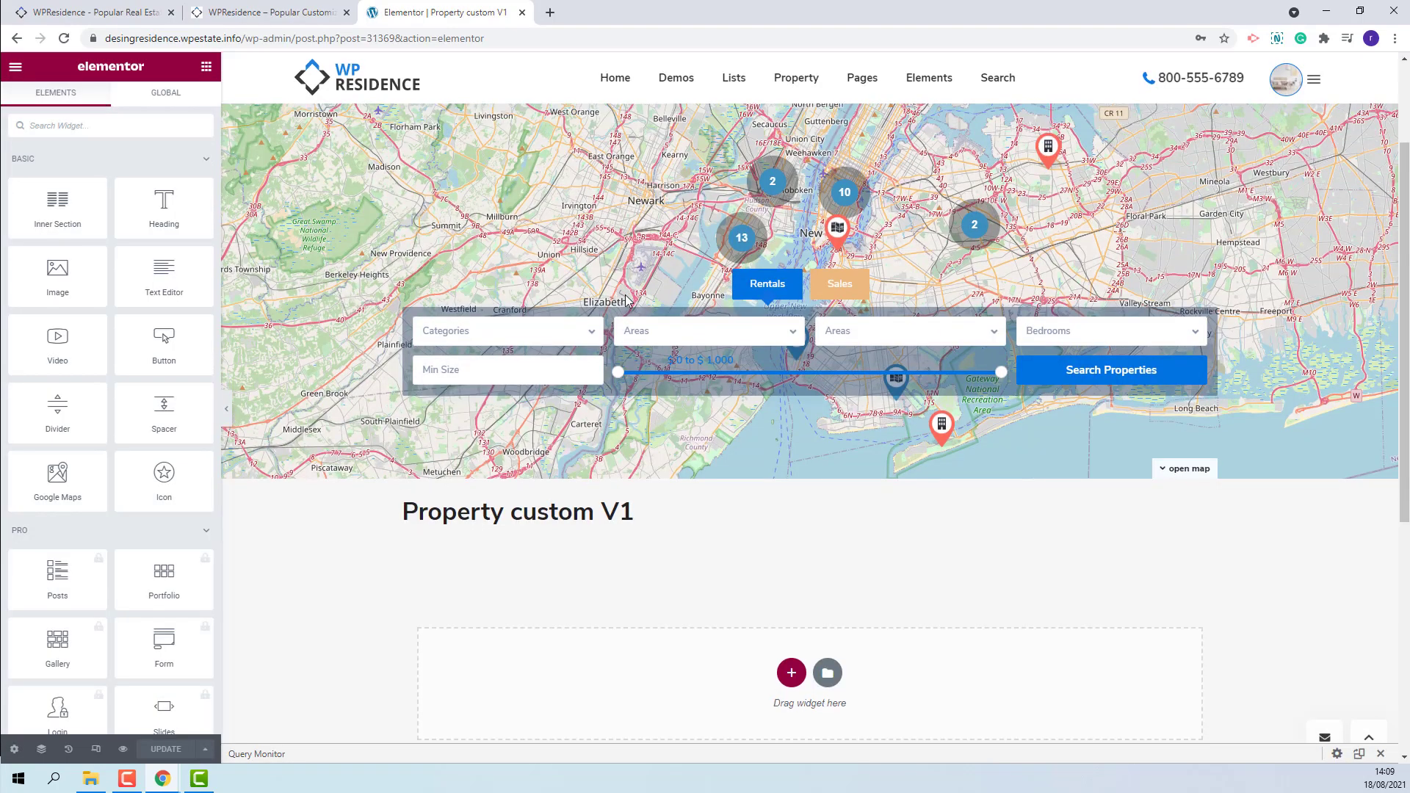
scroll(626, 300, "down", 2)
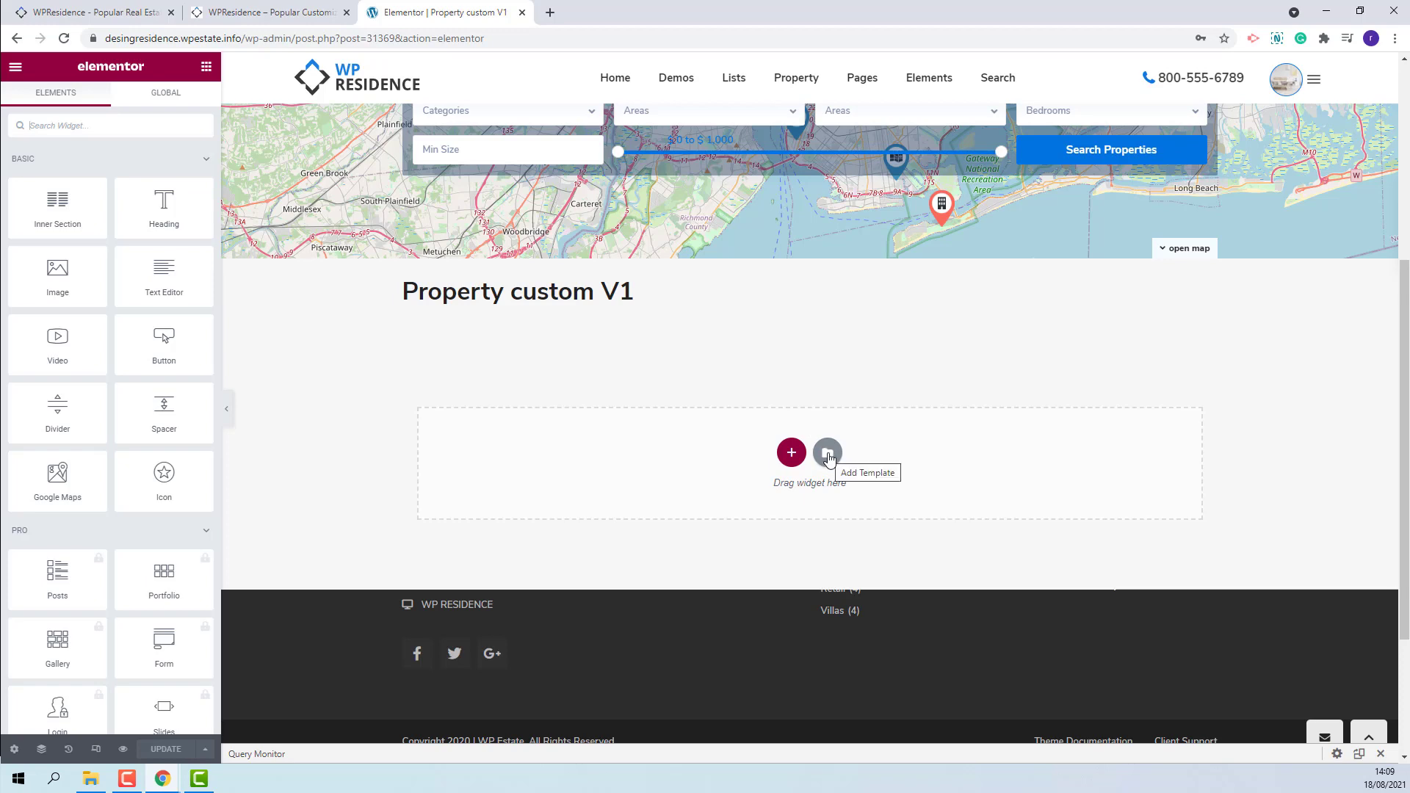
left_click(828, 455)
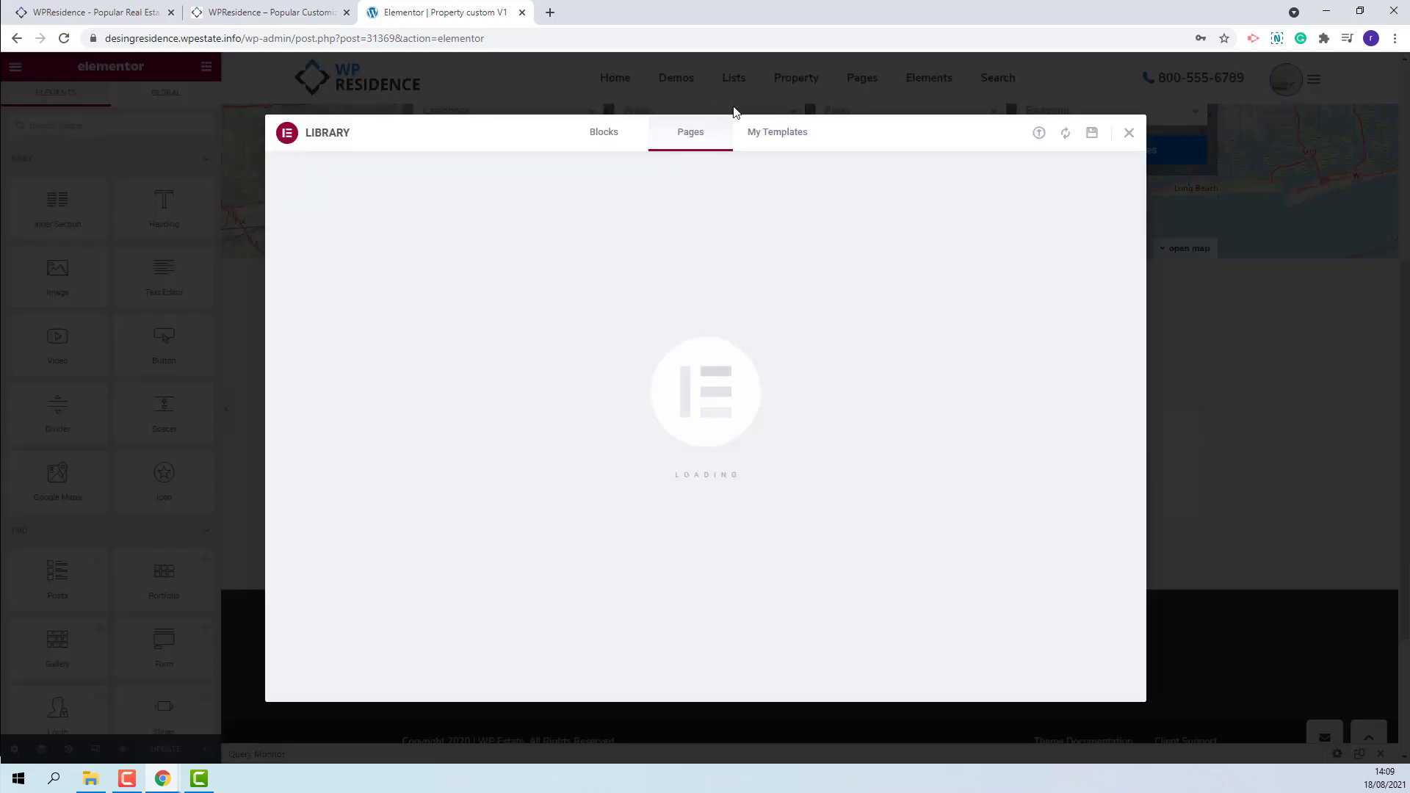
left_click(771, 136)
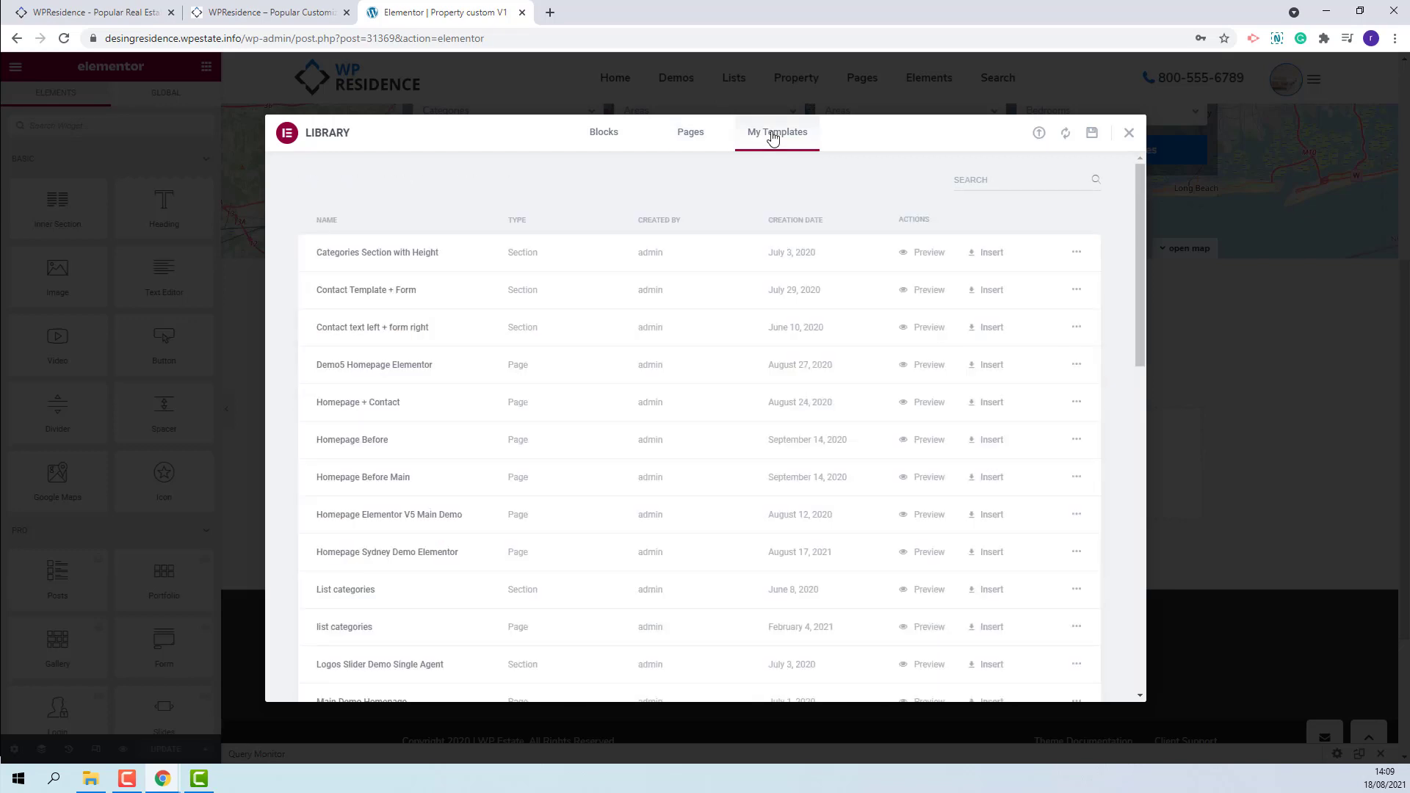
scroll(746, 346, "down", 3)
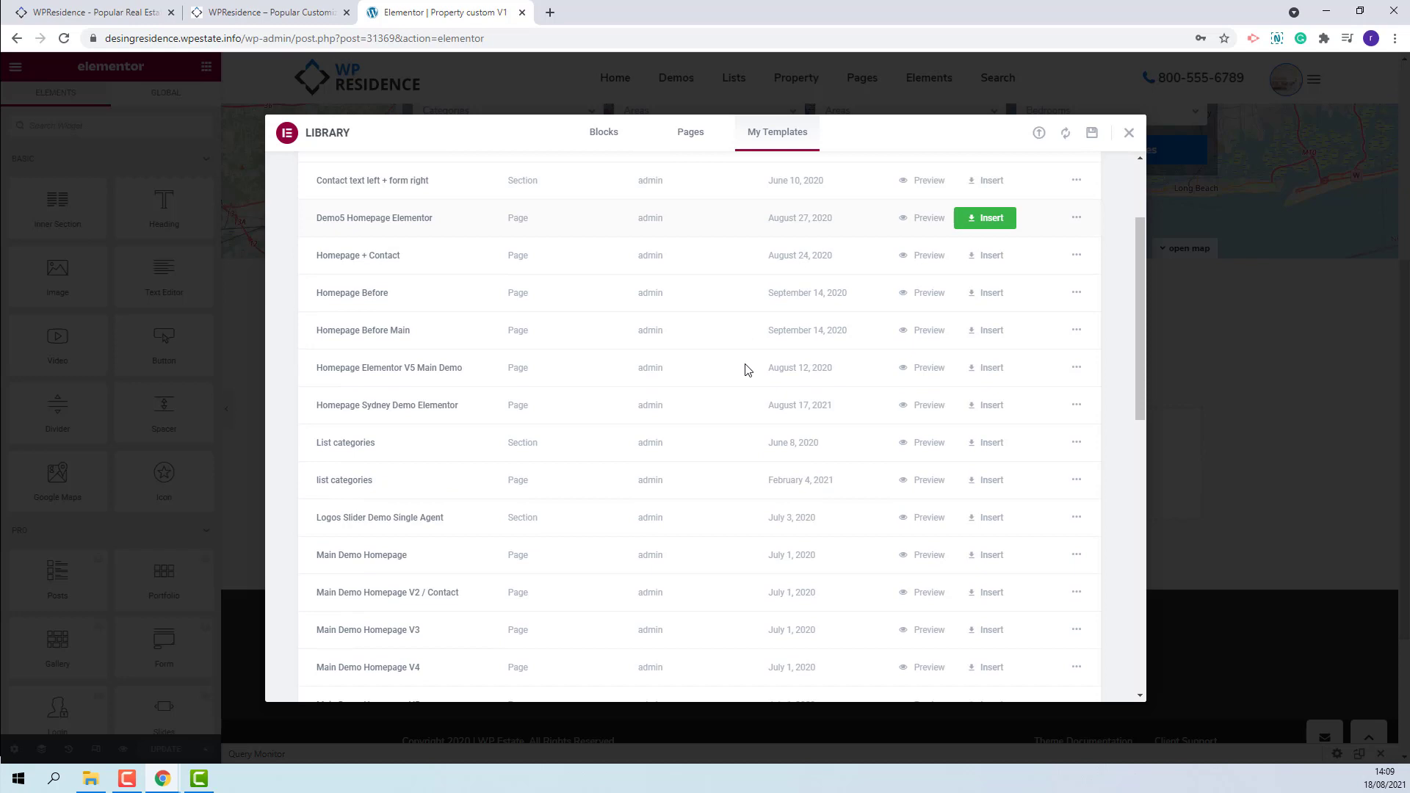
scroll(745, 369, "down", 2)
scroll(745, 370, "down", 3)
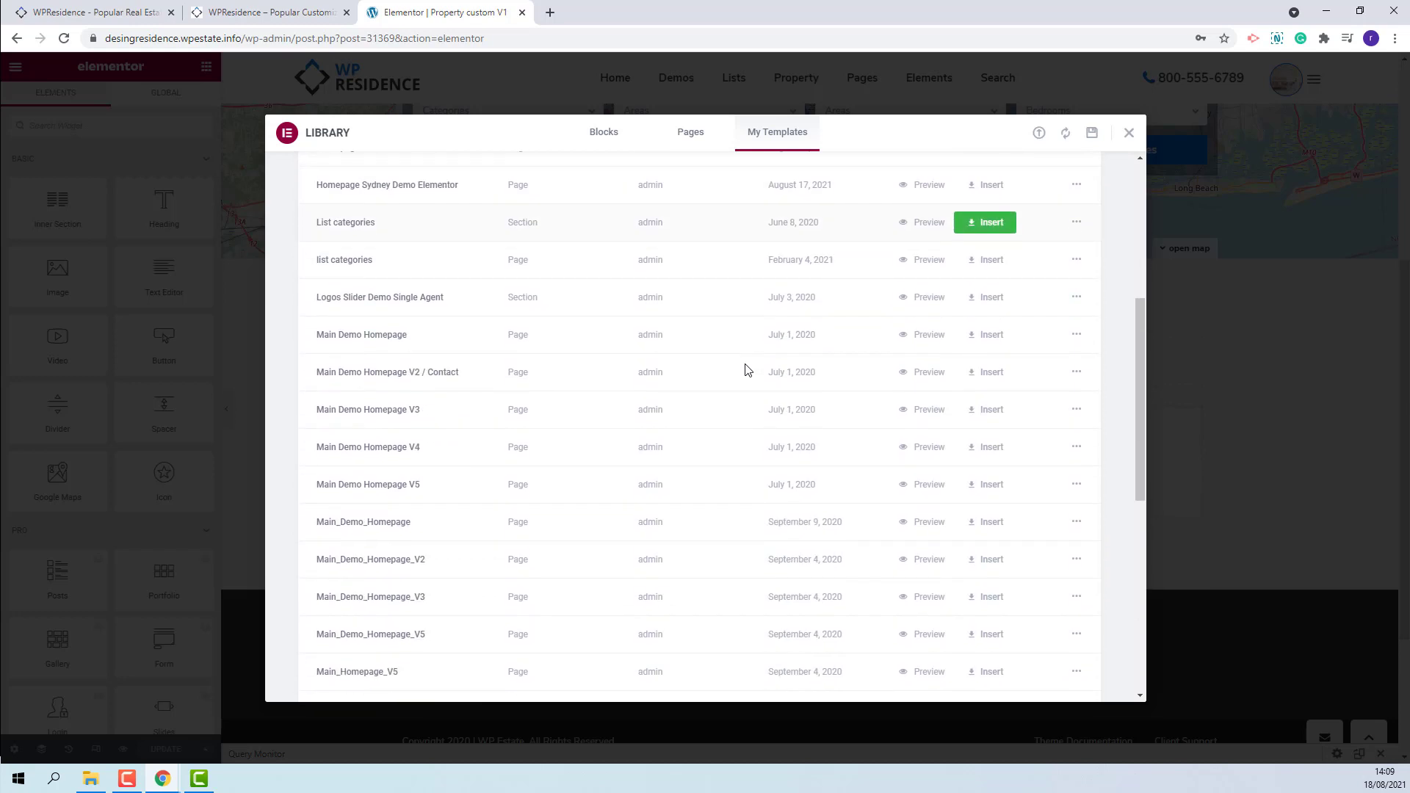
scroll(744, 370, "down", 3)
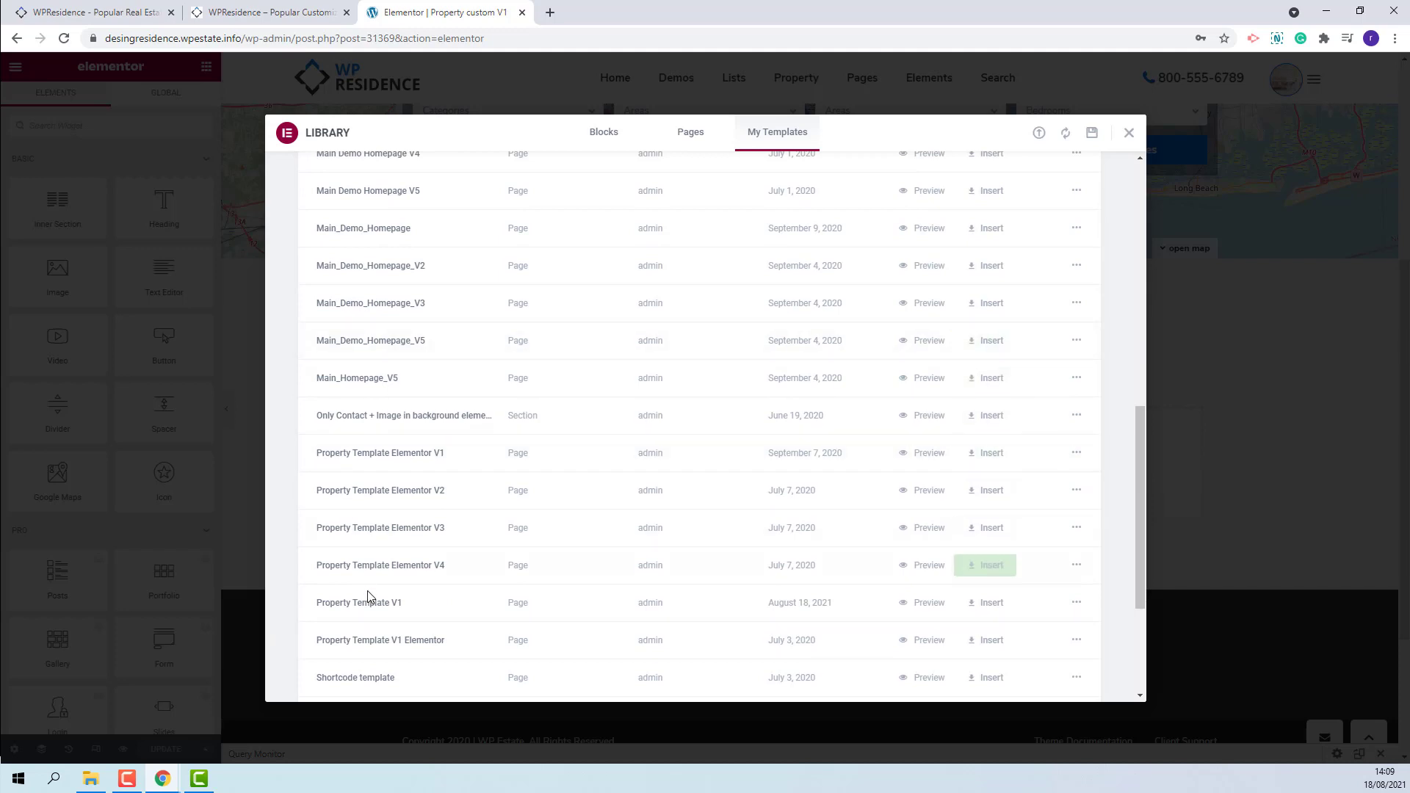
mouse_move(359, 603)
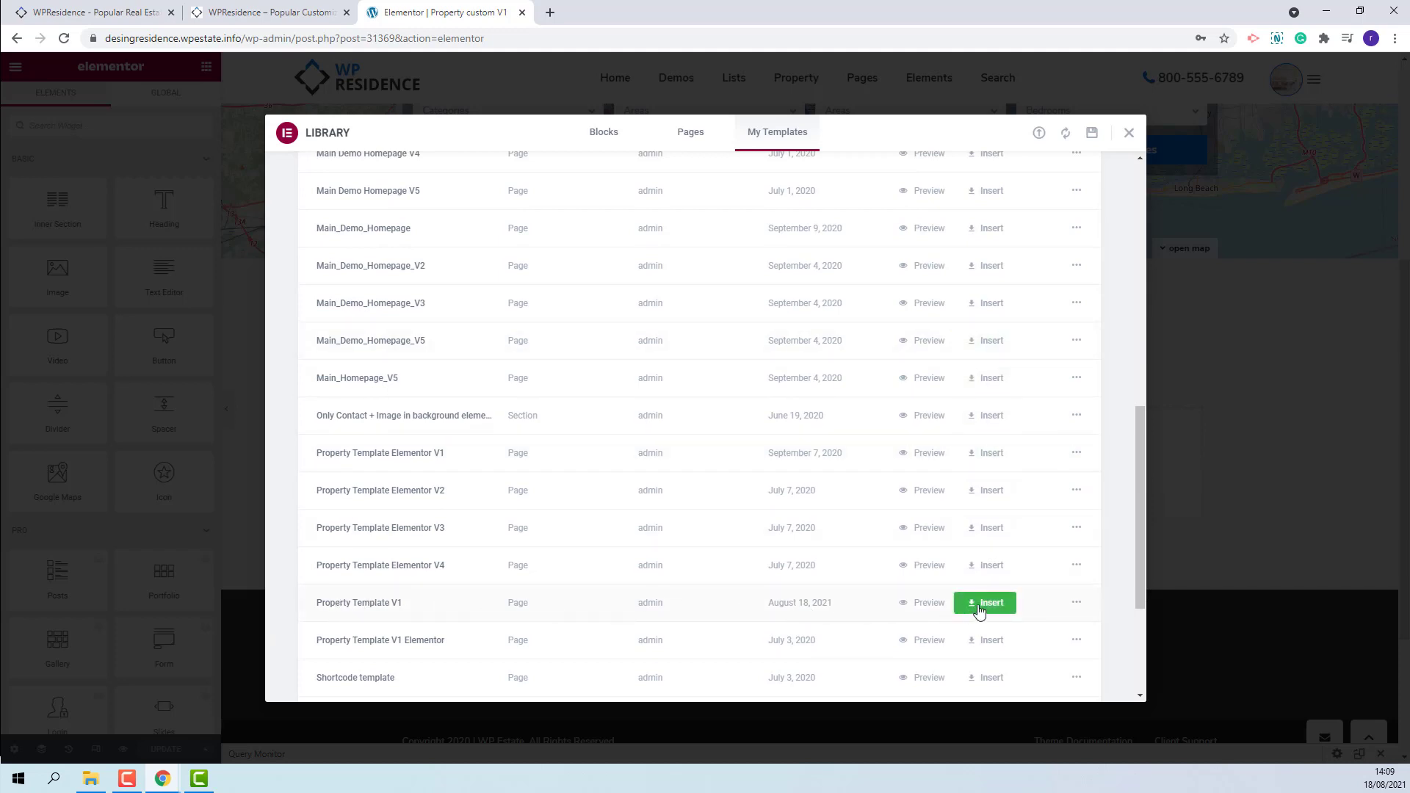
left_click(982, 604)
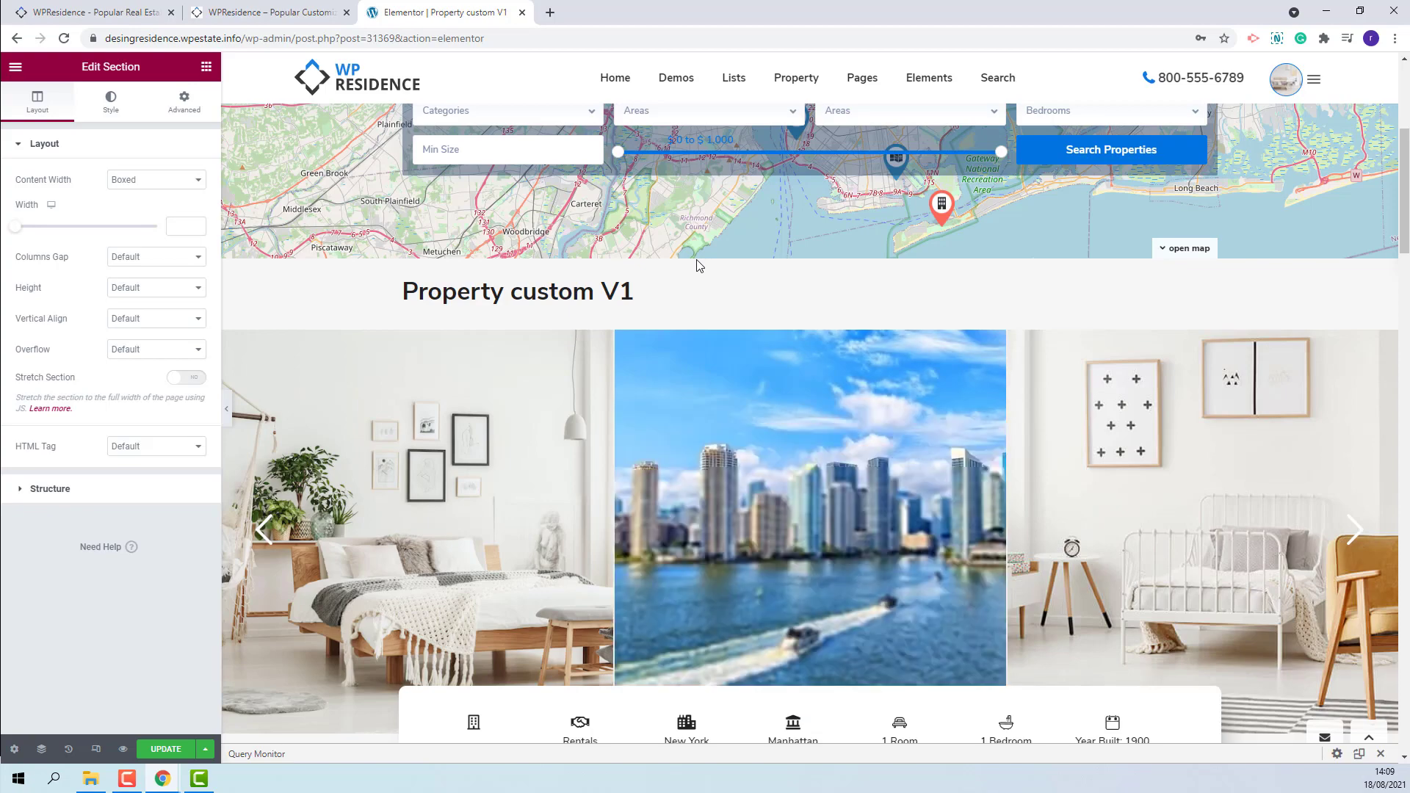
scroll(697, 266, "down", 3)
scroll(696, 265, "down", 3)
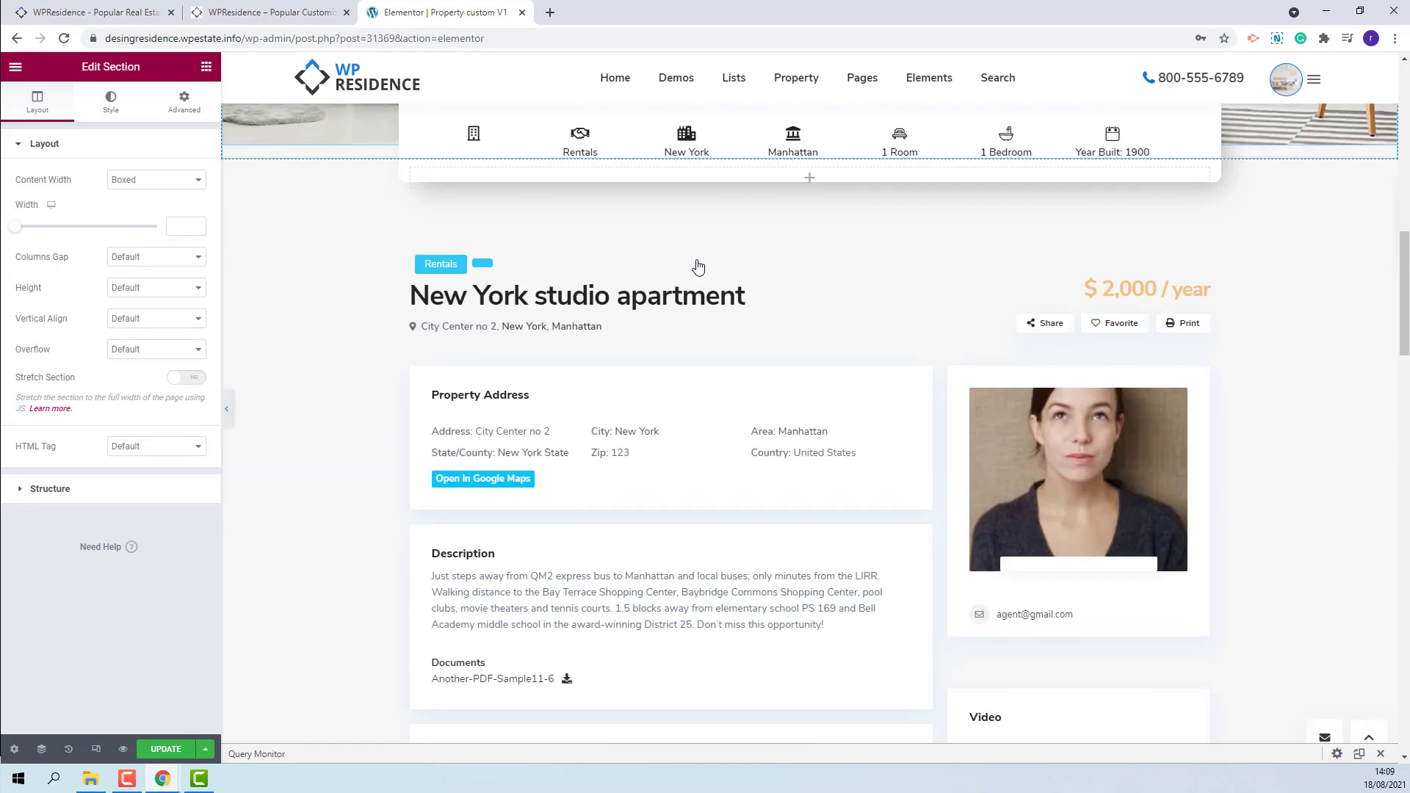
scroll(696, 265, "down", 5)
scroll(696, 265, "down", 3)
scroll(696, 265, "down", 3)
scroll(696, 266, "down", 4)
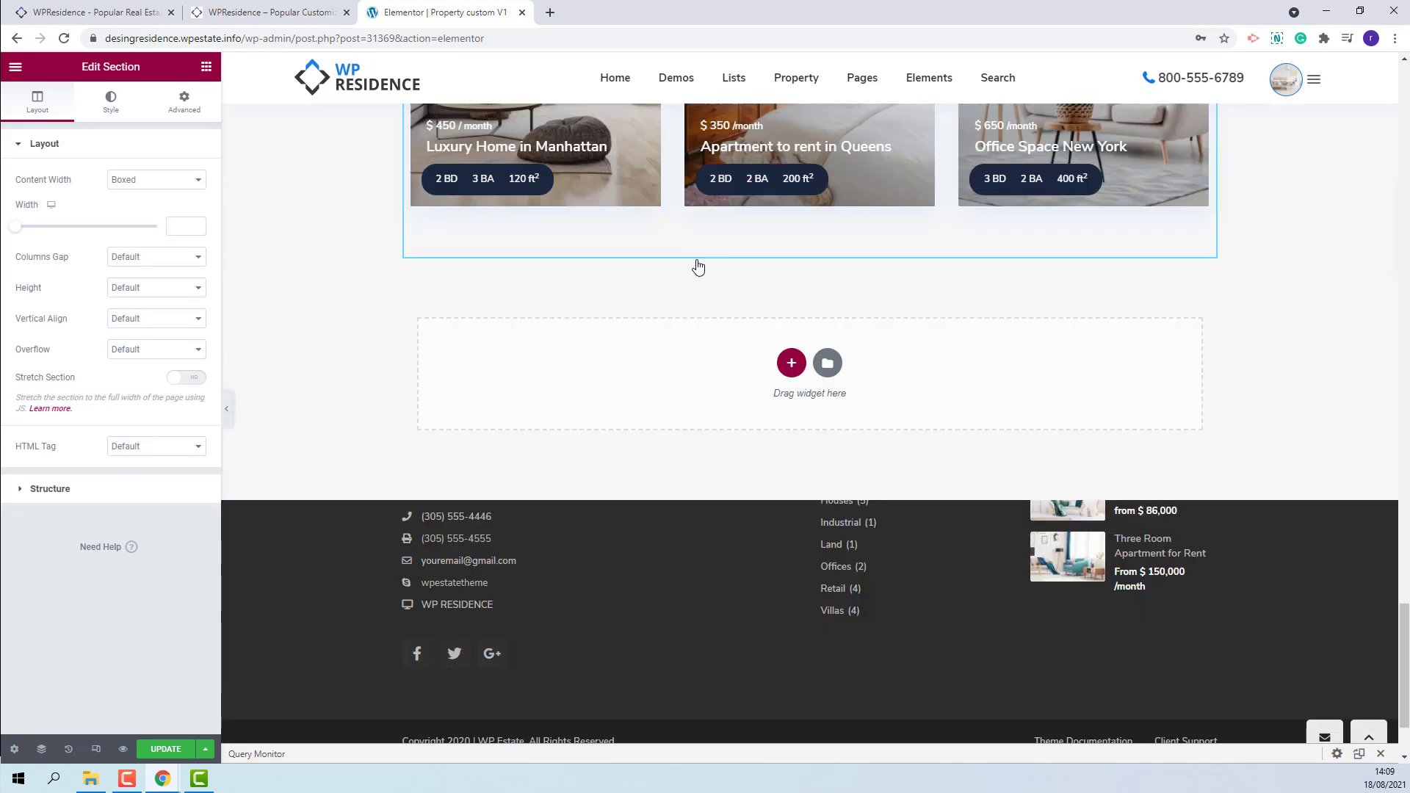
Save the page and inspect the Similar Listings, Floor Plans, Amenities and Property Details sections.
left_click(165, 749)
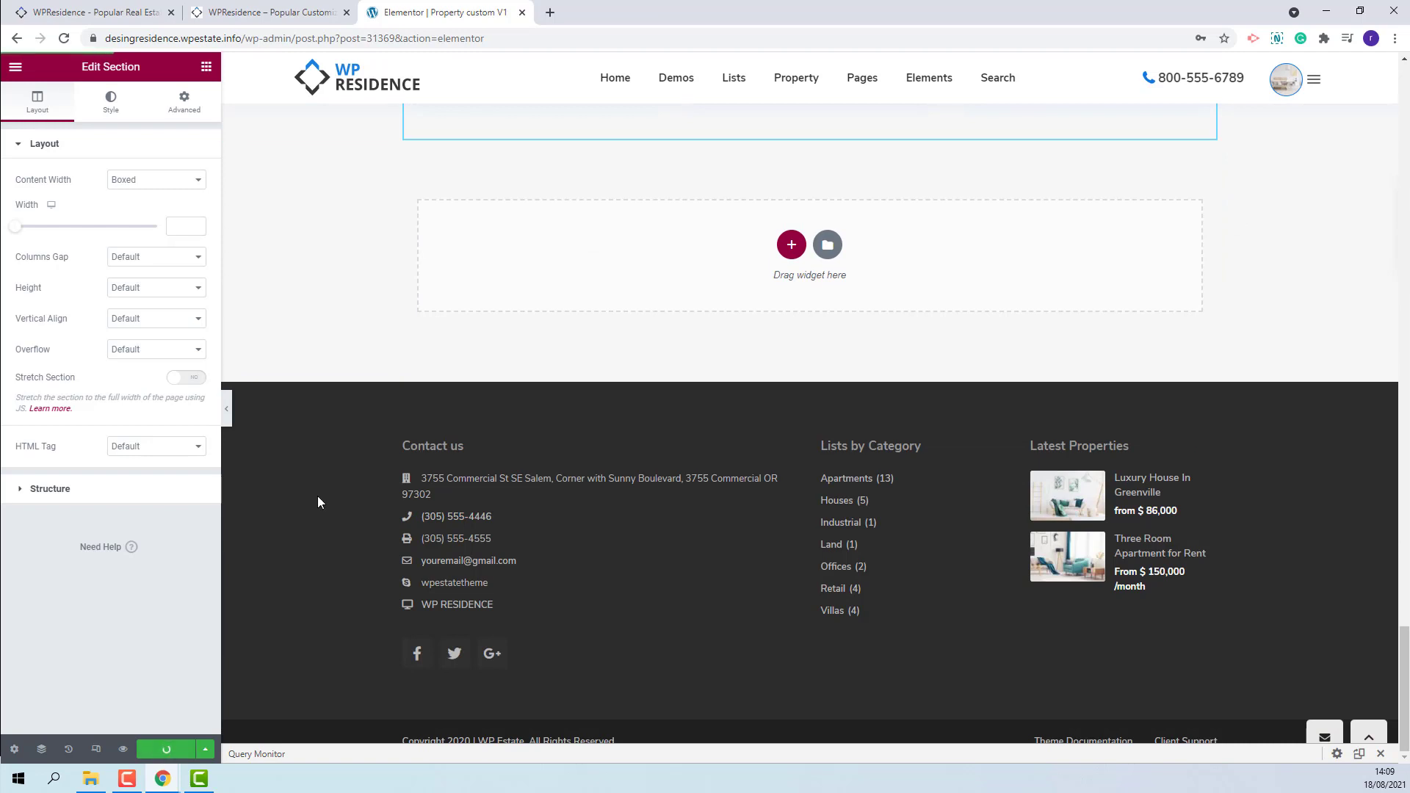
scroll(583, 503, "up", 5)
left_click(583, 503)
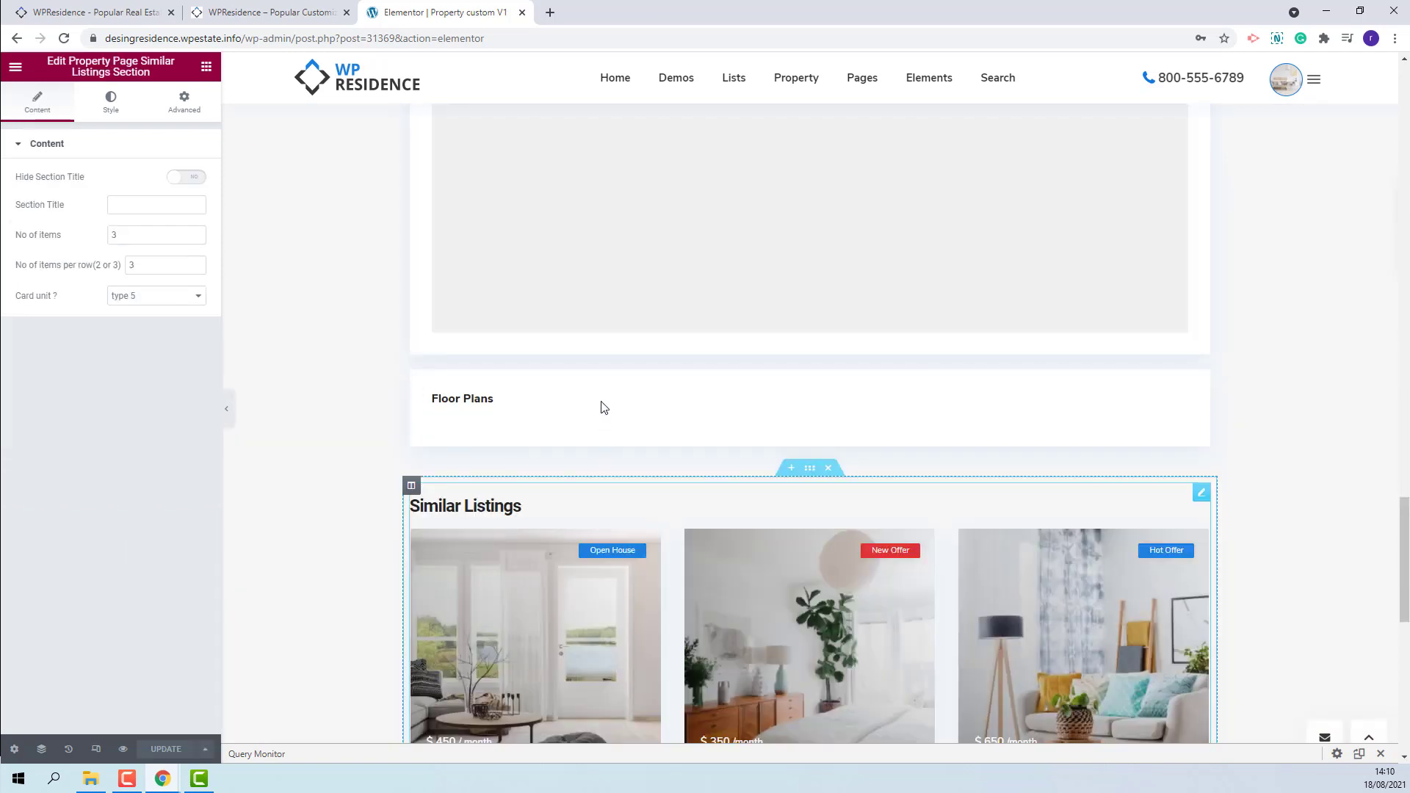
left_click(602, 409)
scroll(818, 302, "up", 3)
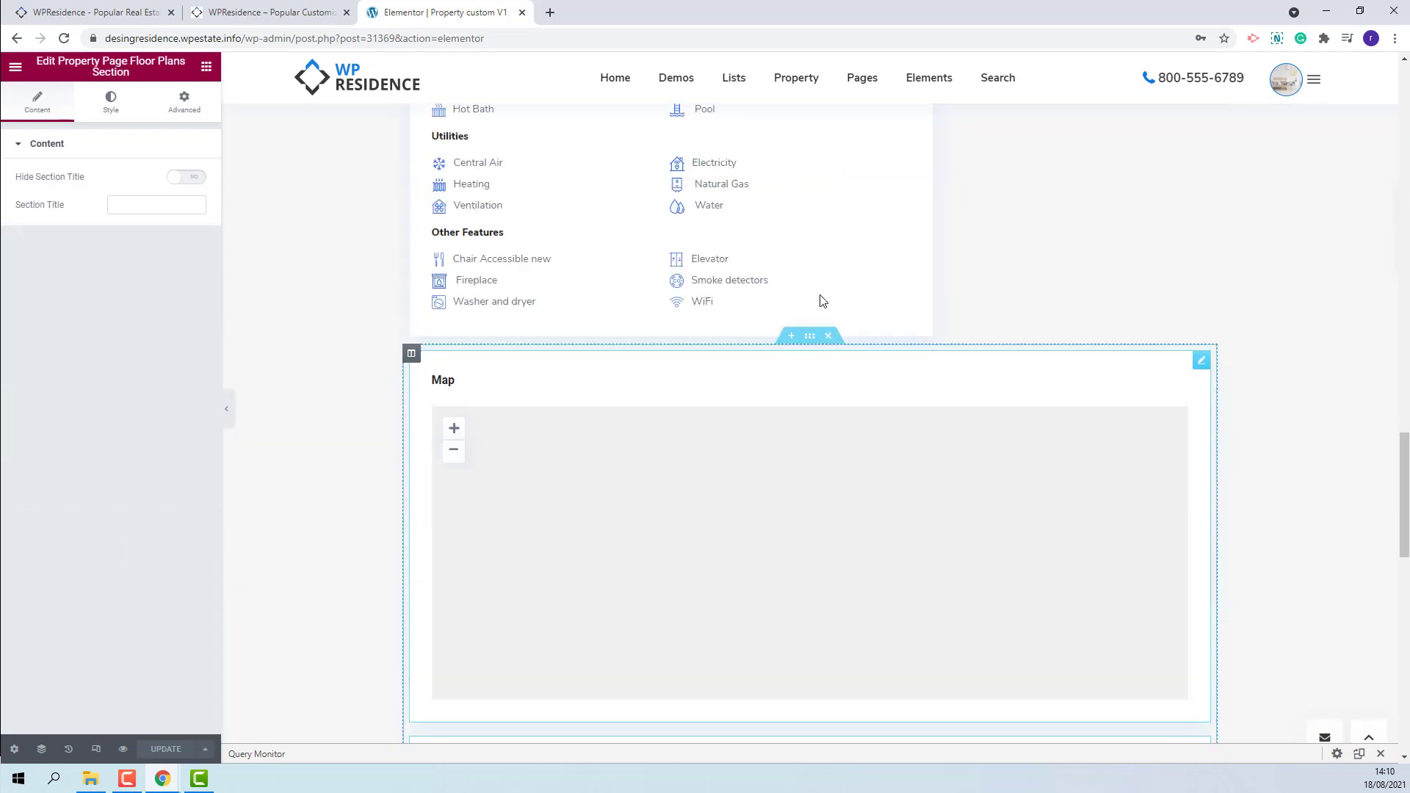
left_click(820, 301)
scroll(820, 301, "up", 3)
scroll(820, 301, "up", 3)
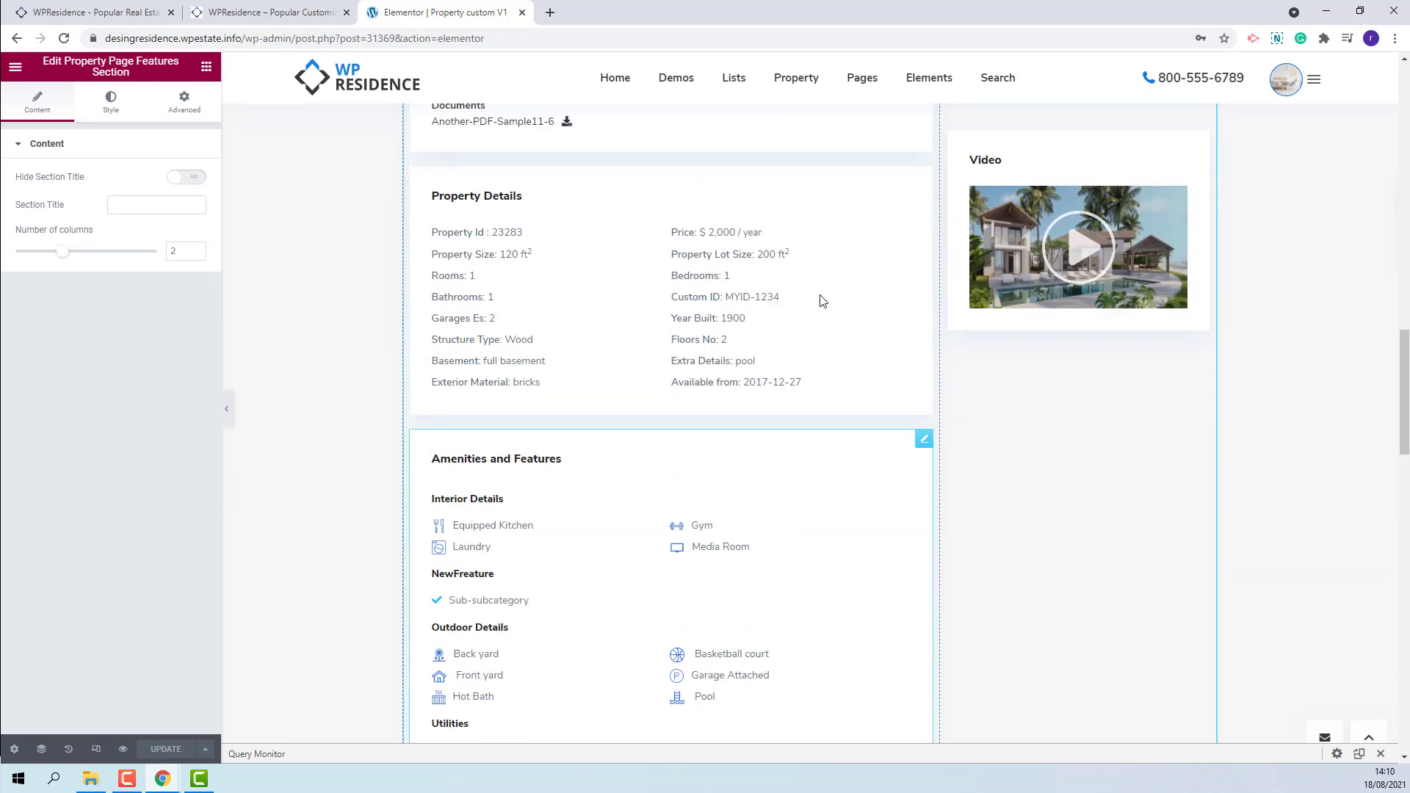
left_click(819, 300)
scroll(820, 301, "up", 3)
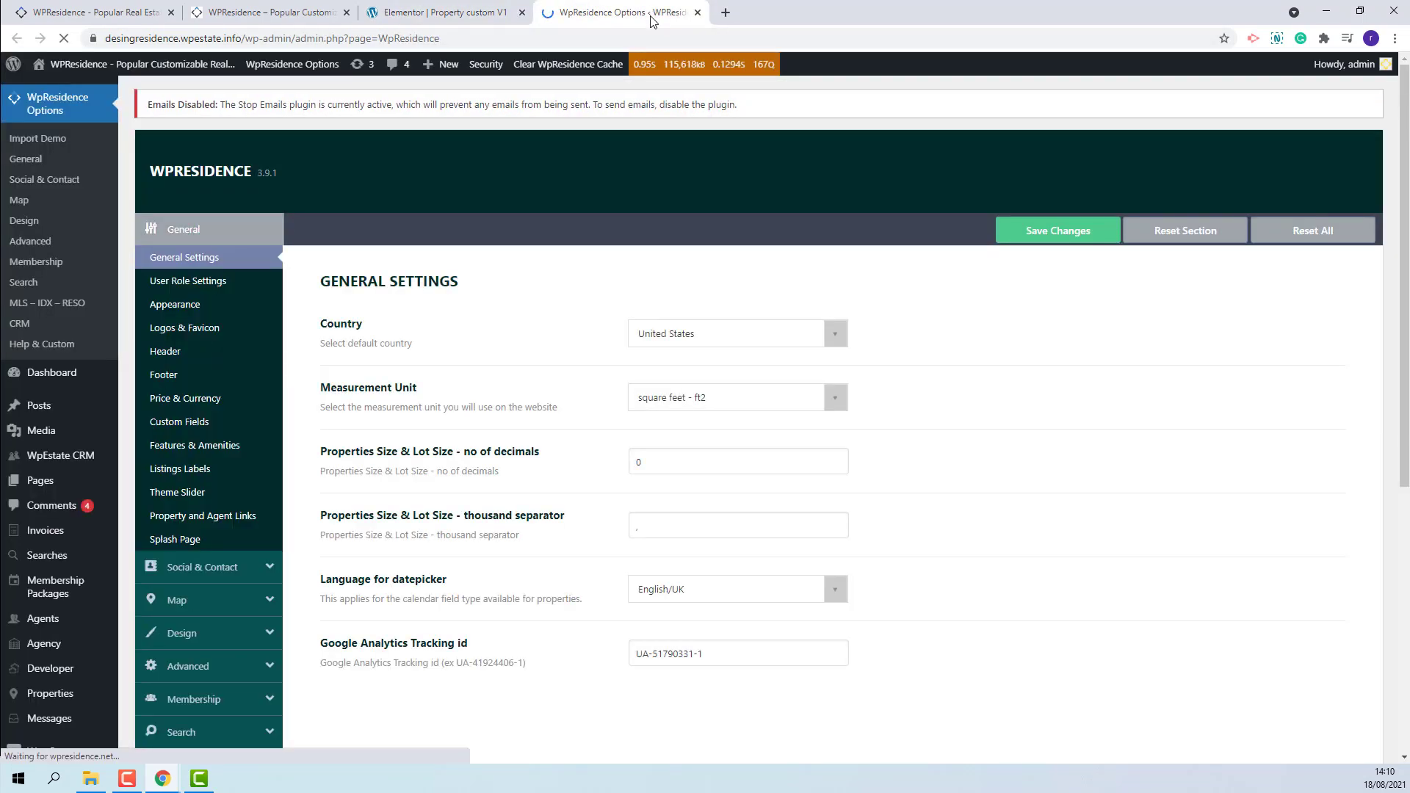
Choose Property custom V1 as the custom template under Design > Property Page Settings.
left_click(182, 633)
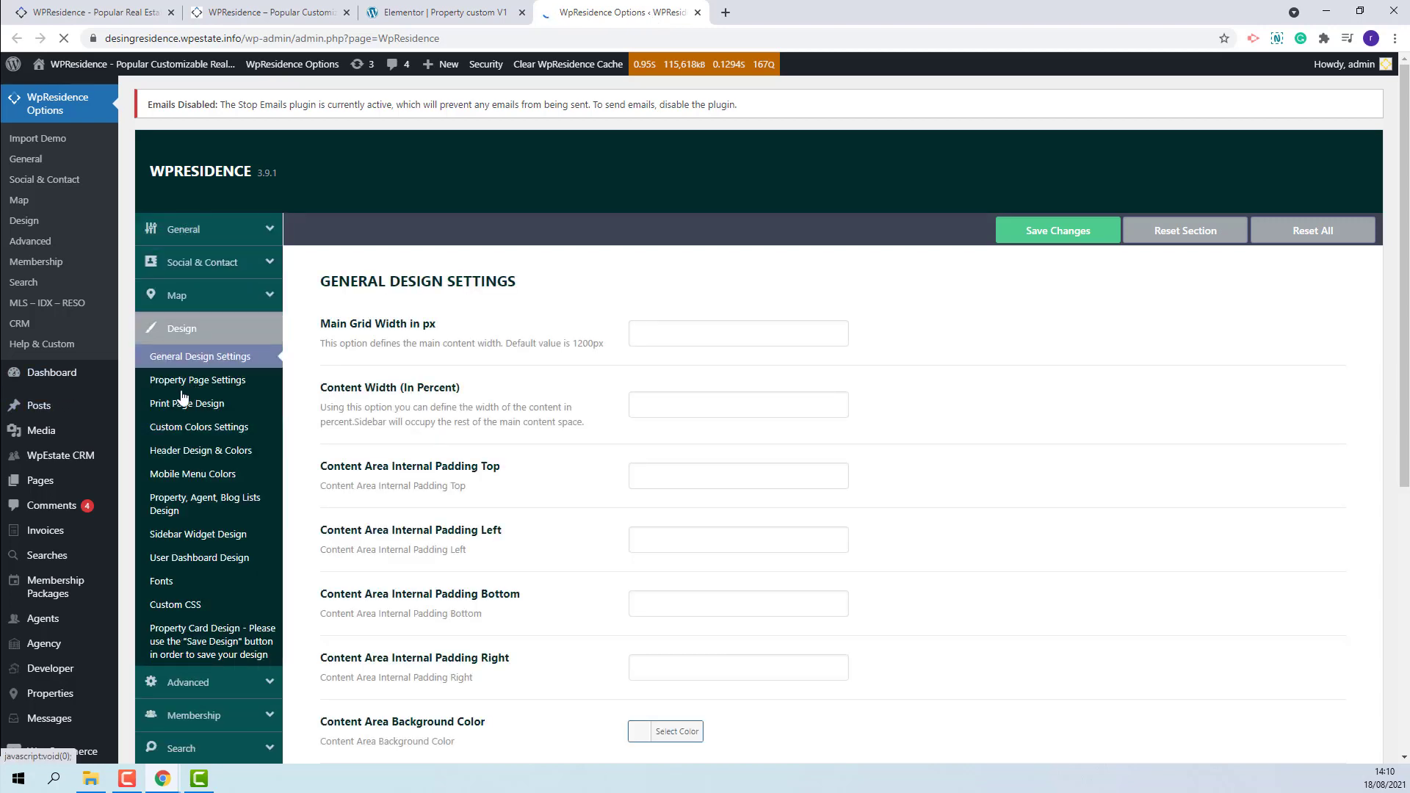
left_click(225, 384)
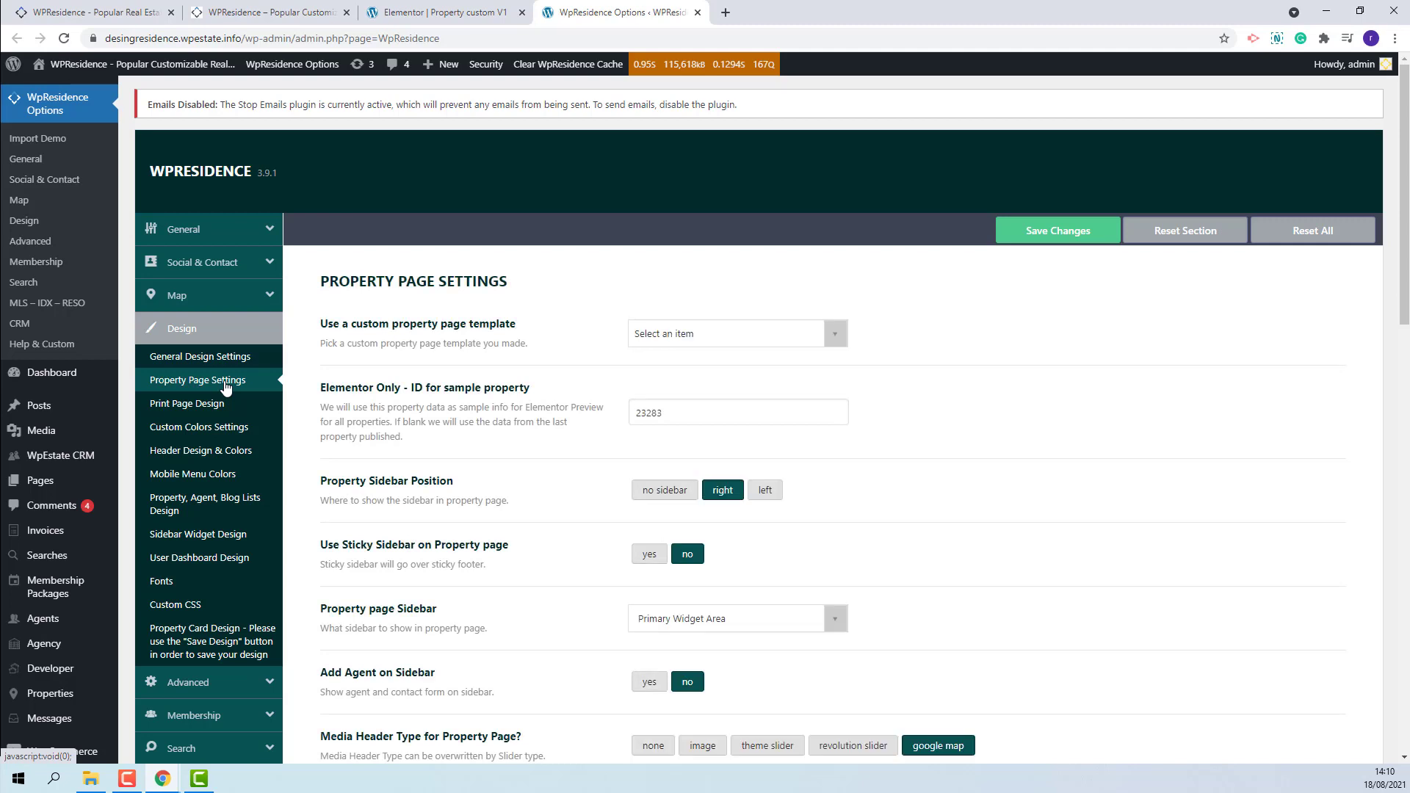
left_click(839, 334)
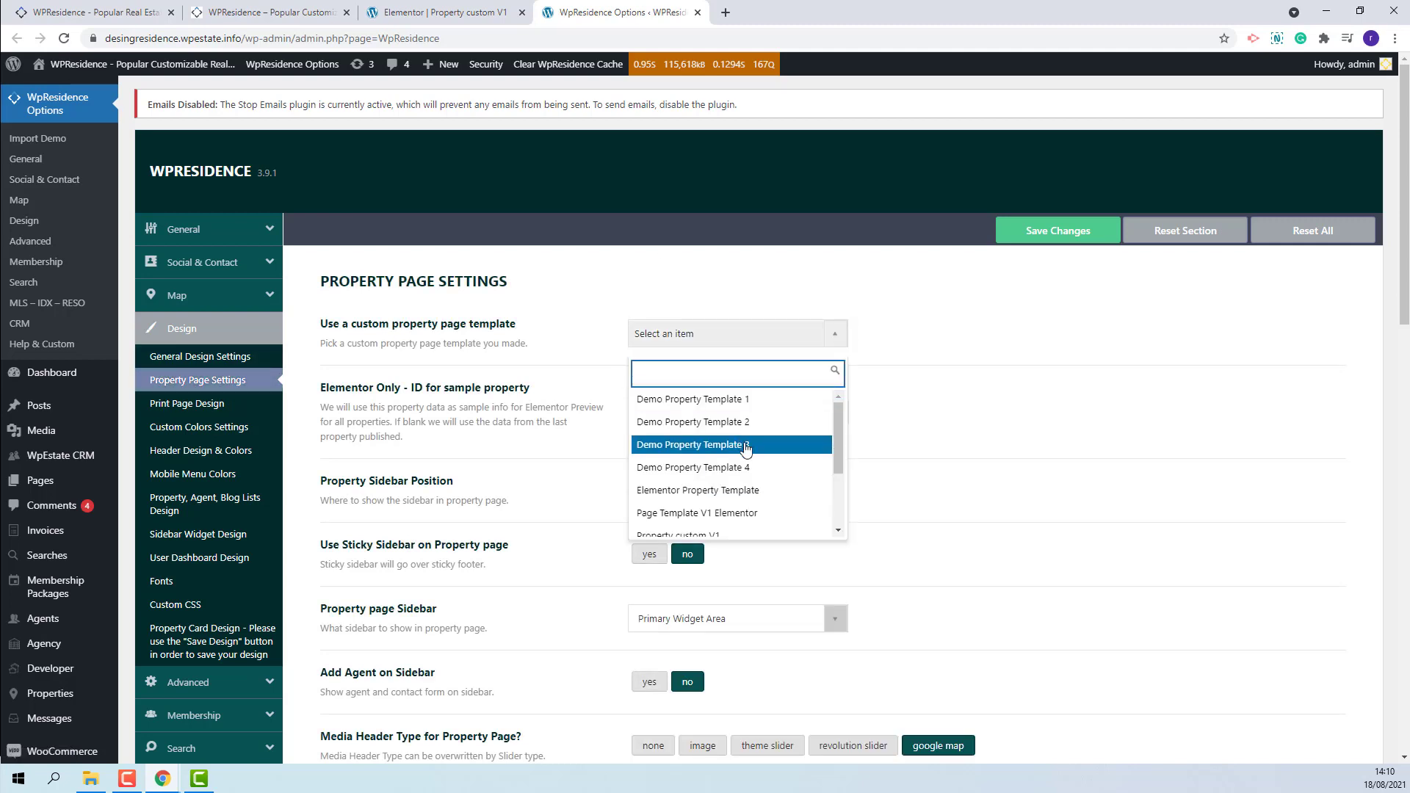
scroll(801, 474, "down", 2)
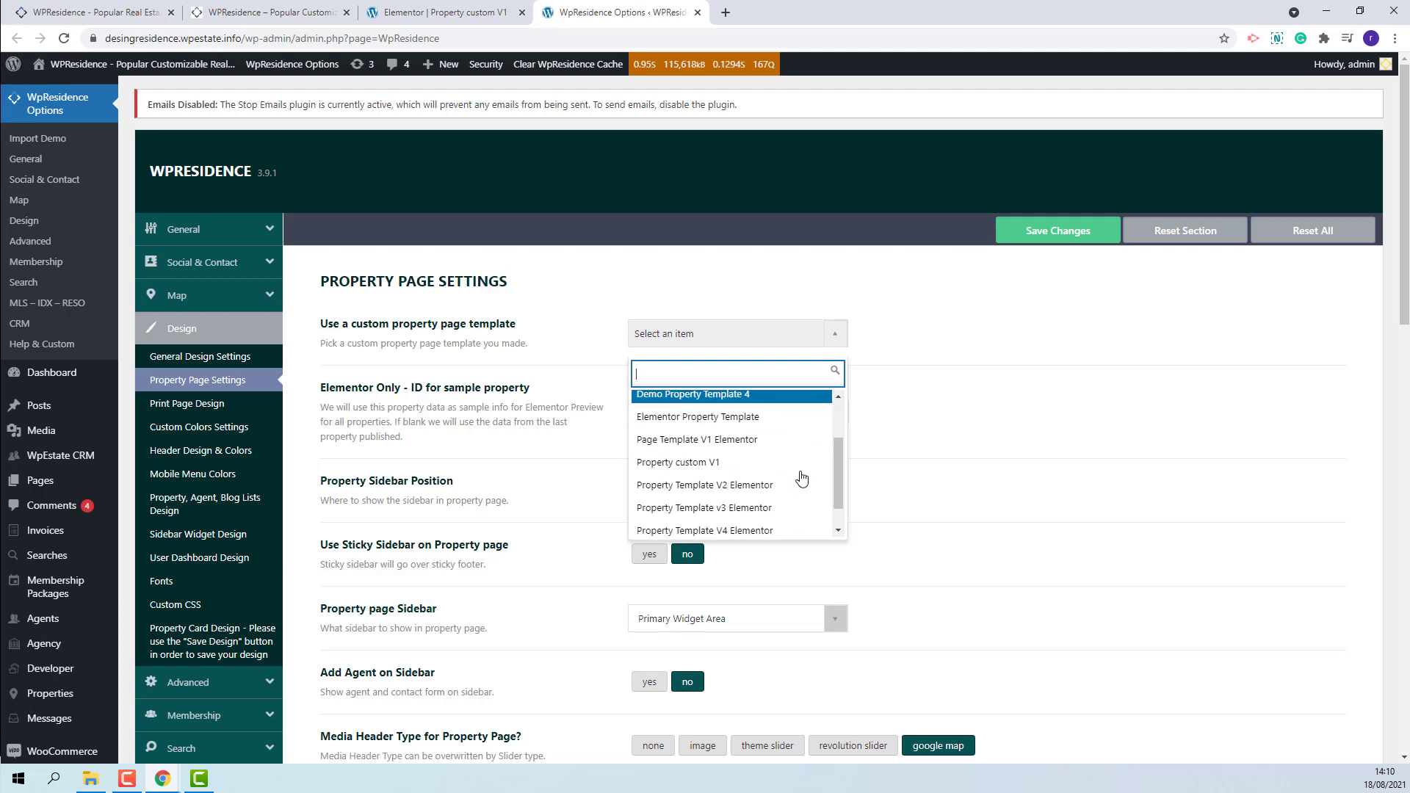
left_click(736, 462)
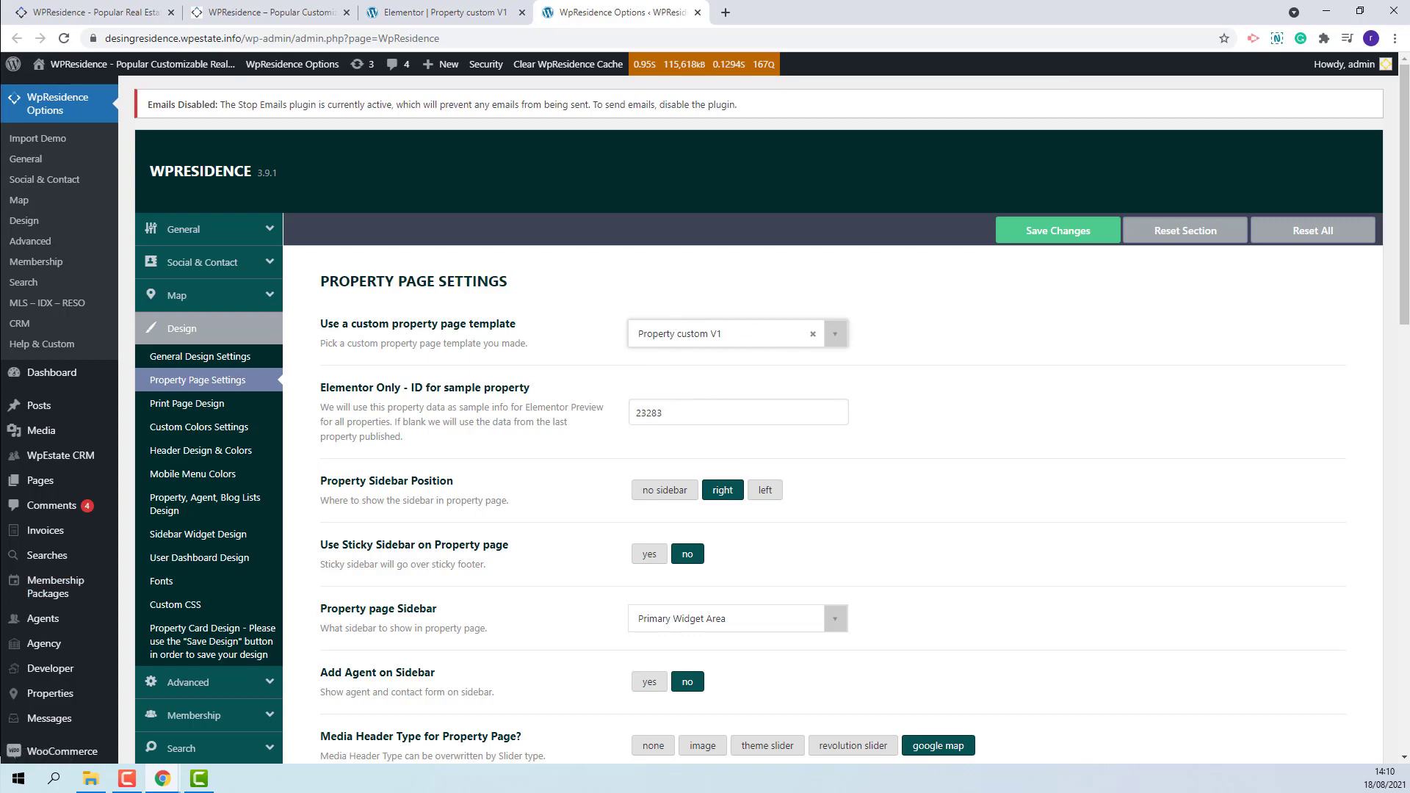
View the Luxury House In Greenville page, then return to the wpresidence.net homepage.
left_click(269, 14)
scroll(936, 407, "down", 3)
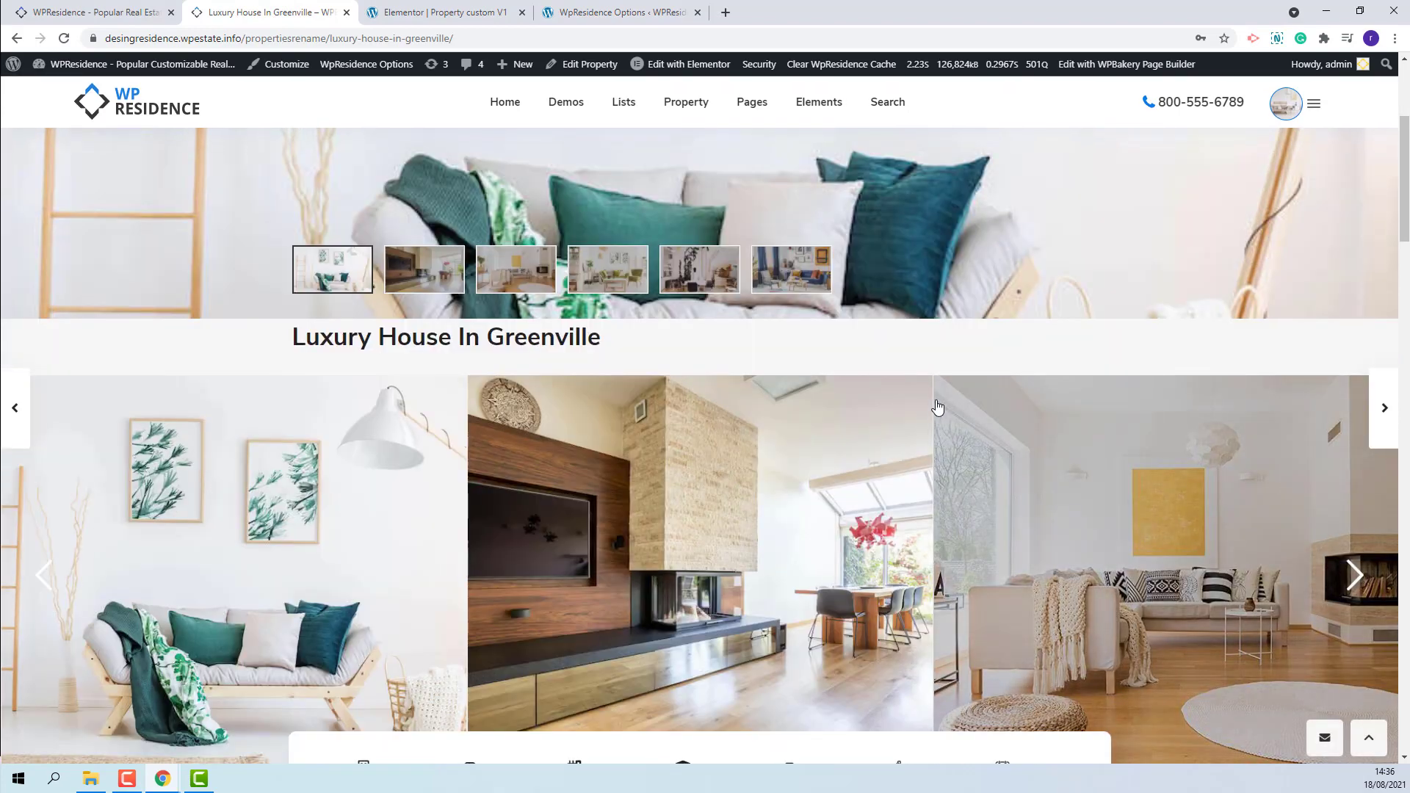
scroll(936, 406, "down", 2)
scroll(935, 407, "down", 2)
scroll(935, 409, "down", 2)
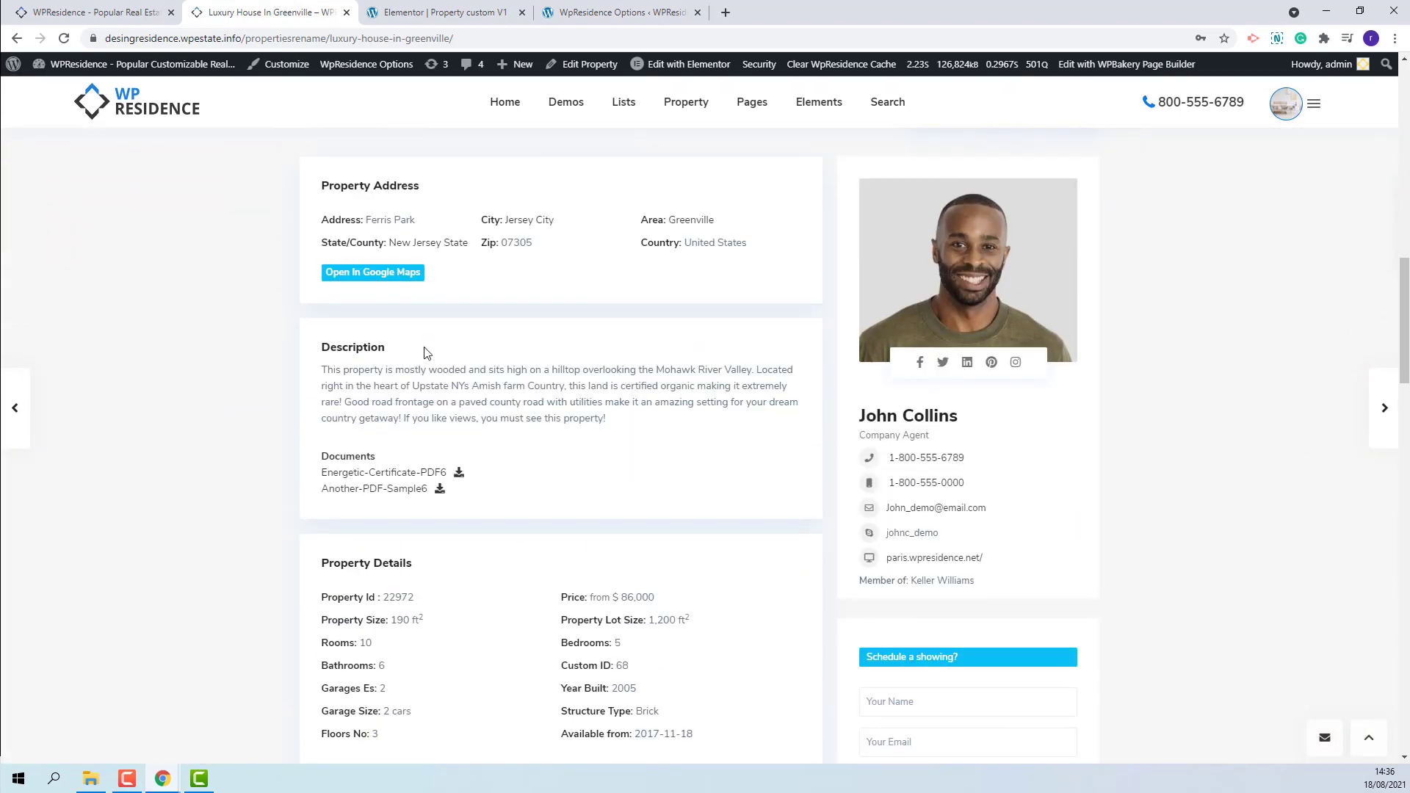
scroll(441, 386, "down", 3)
scroll(447, 403, "down", 3)
scroll(449, 404, "down", 3)
scroll(447, 403, "down", 2)
key("ctrl+Page_Up")
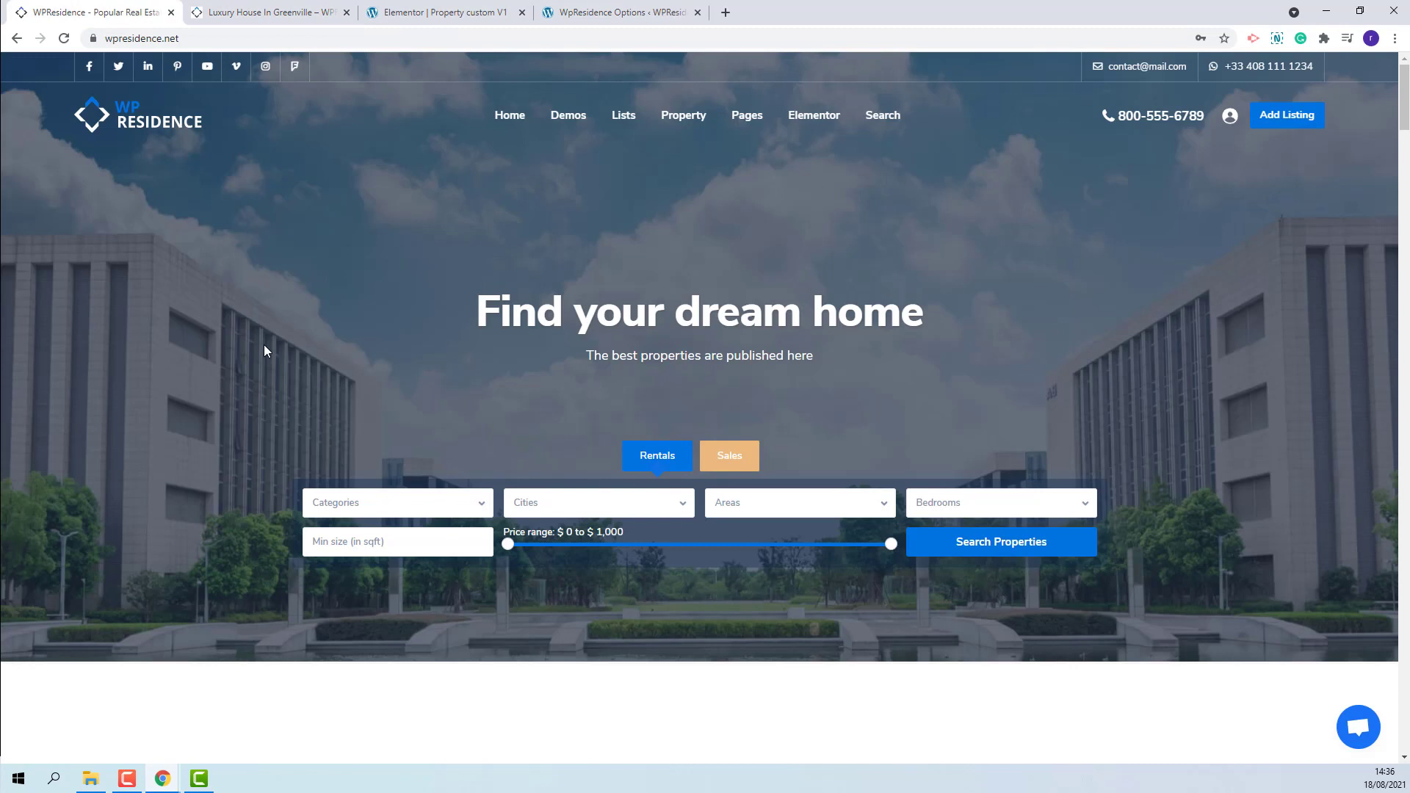